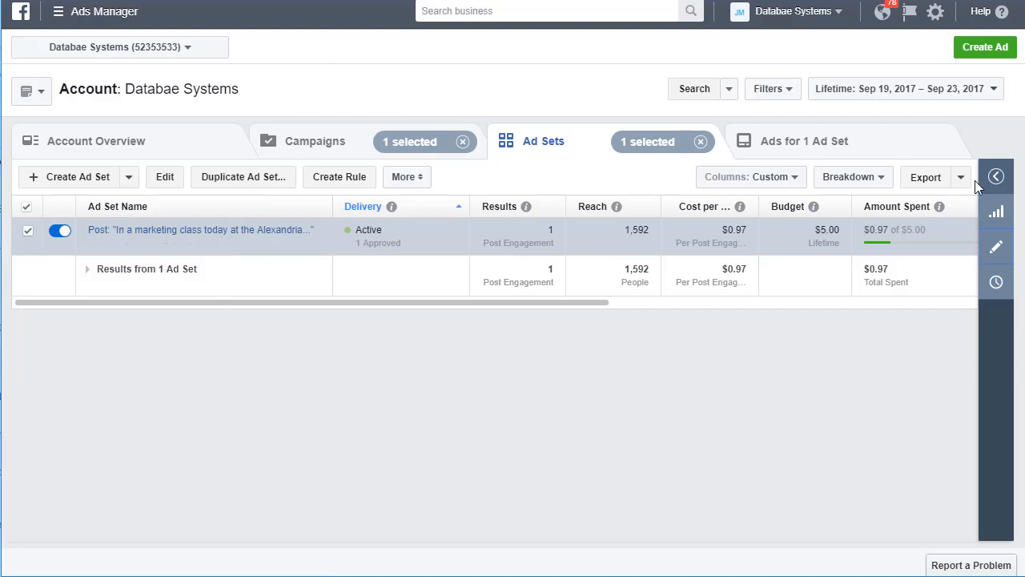
Switch to the Databae Systems Facebook Page and look at the list of available business accounts.
click(997, 49)
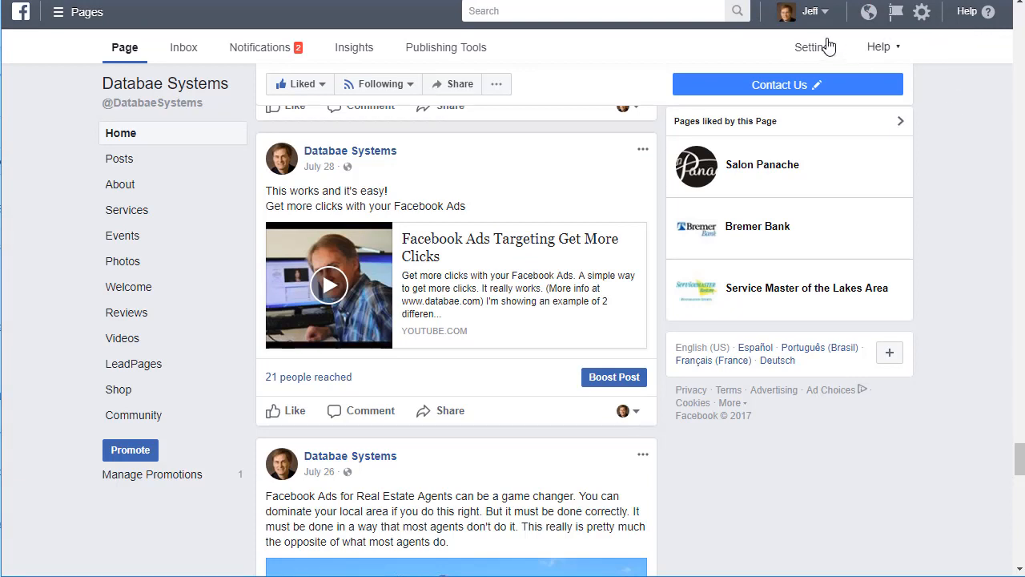
click(825, 12)
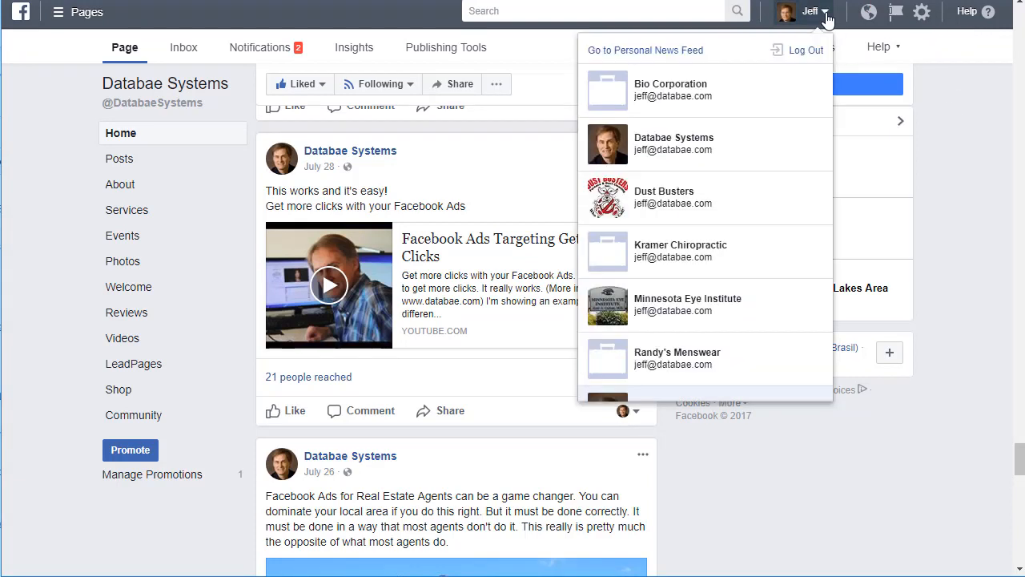
click(825, 13)
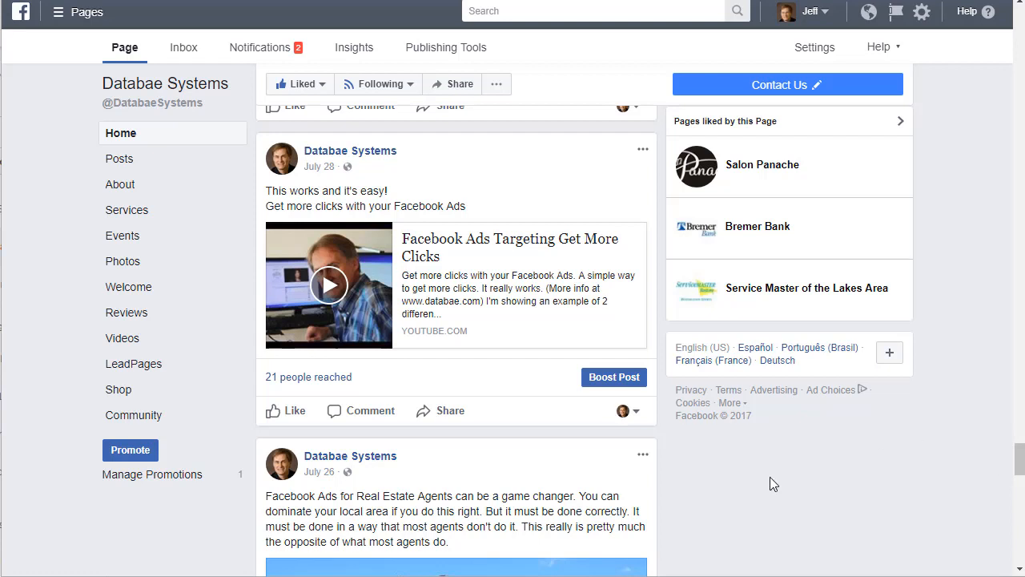
Open the boost settings for the July 28 post about Facebook Ads targeting and skim through their sections.
click(614, 377)
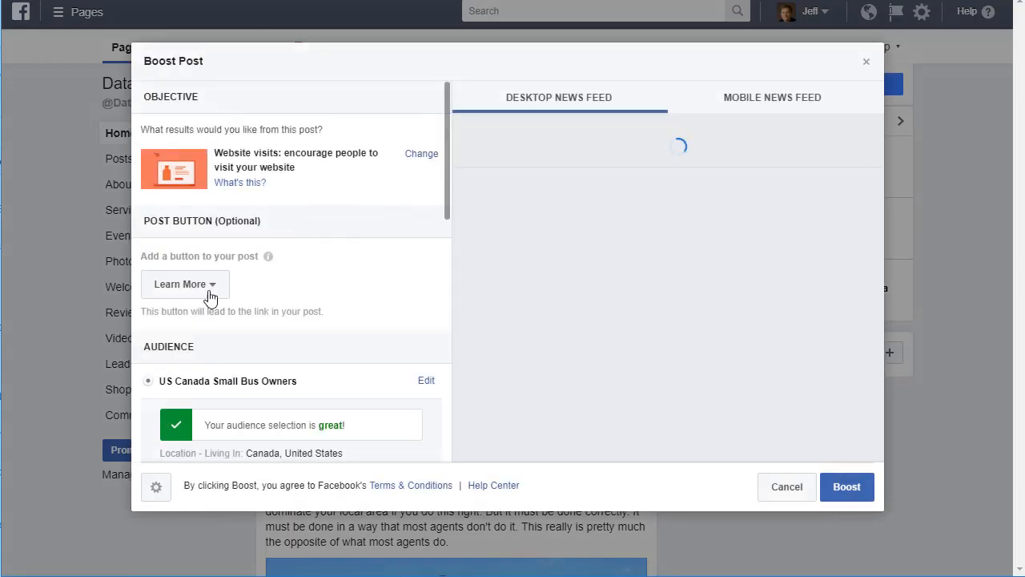
scroll(207, 249, down, 2)
scroll(206, 250, down, 8)
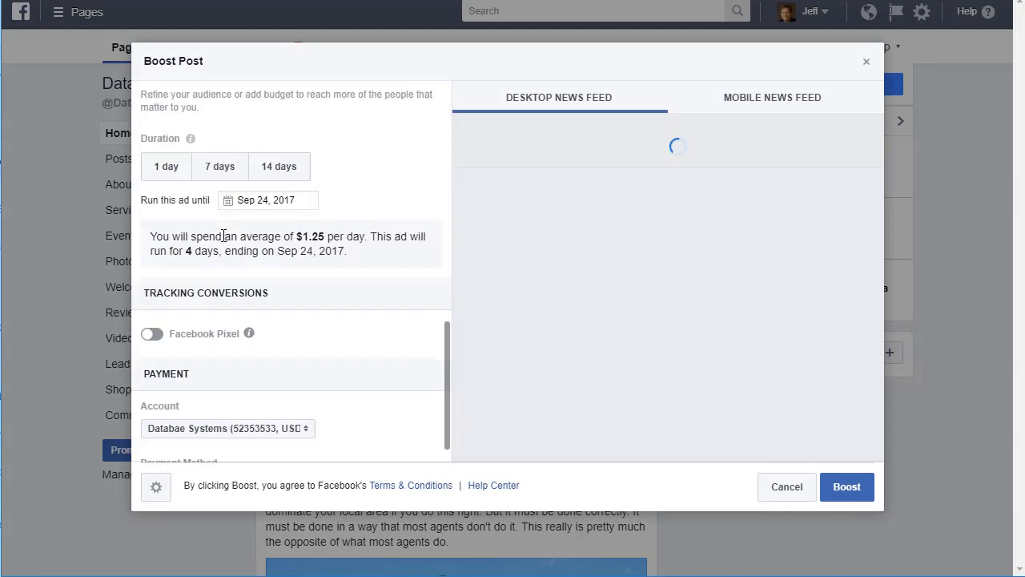
scroll(263, 315, up, 10)
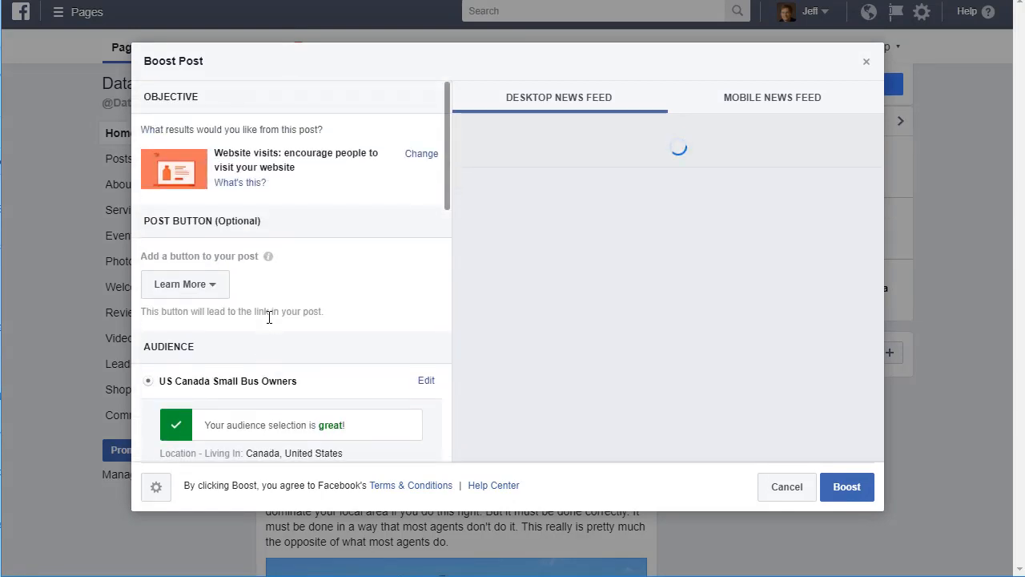
scroll(269, 290, down, 2)
scroll(266, 298, up, 2)
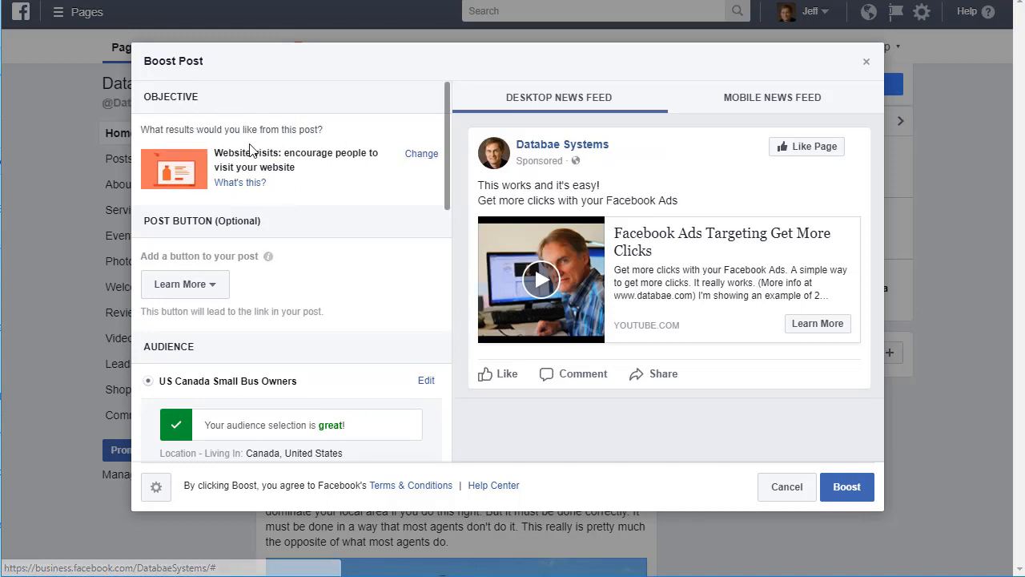
Review the boost objectives without changing the selection, and examine the post button choices, keeping Learn More.
click(421, 155)
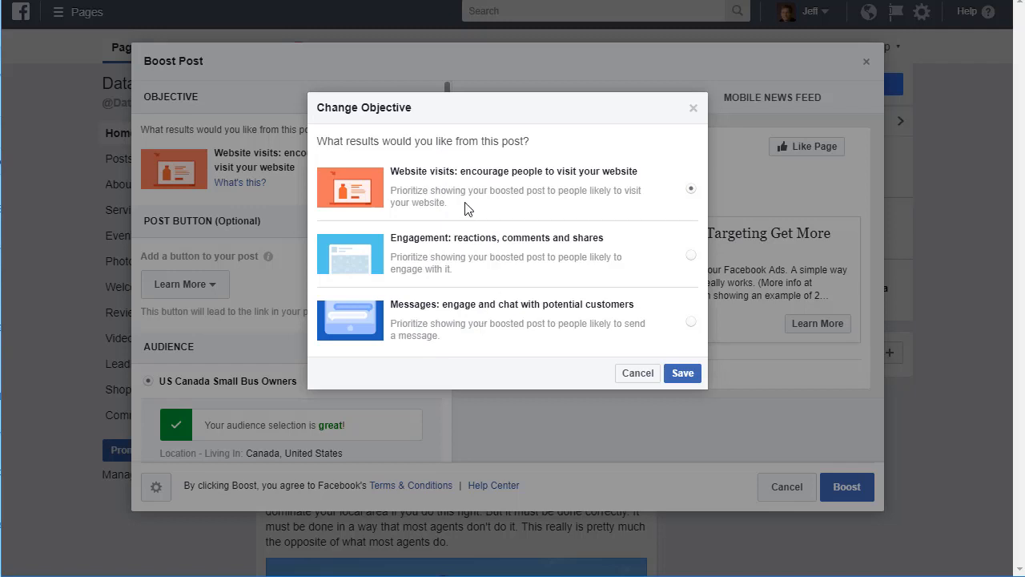
click(638, 373)
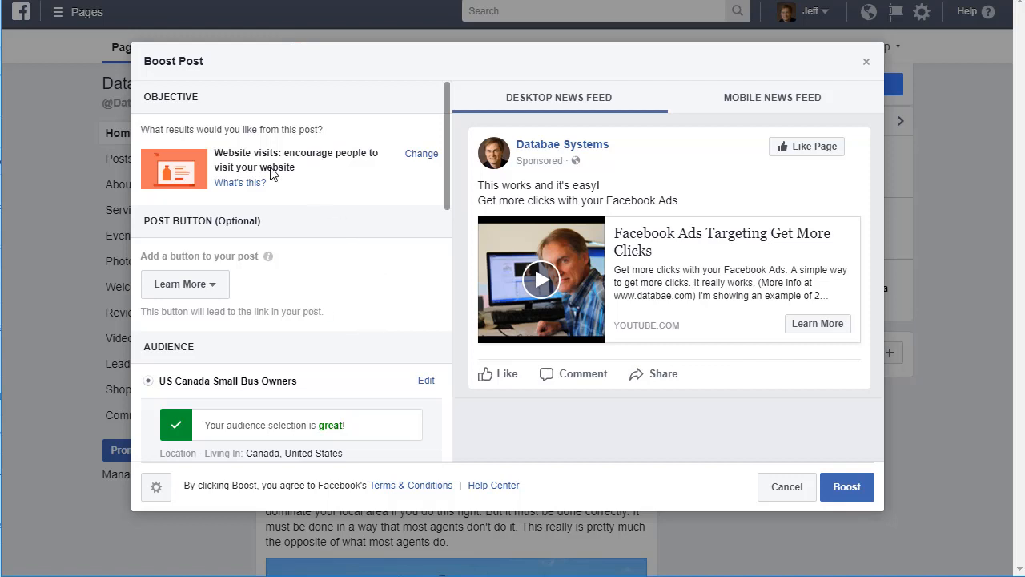
click(210, 286)
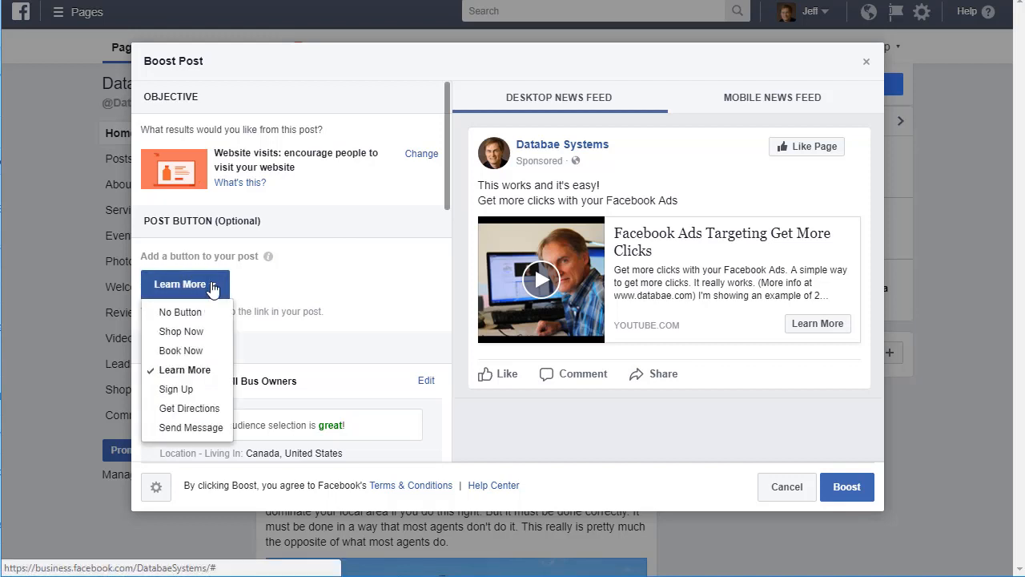
click(186, 369)
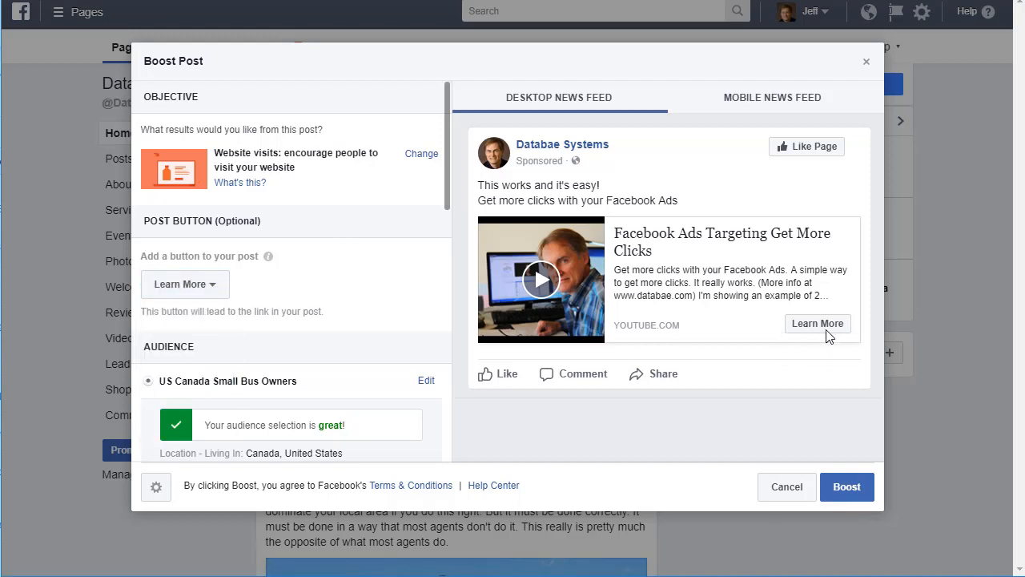
click(206, 287)
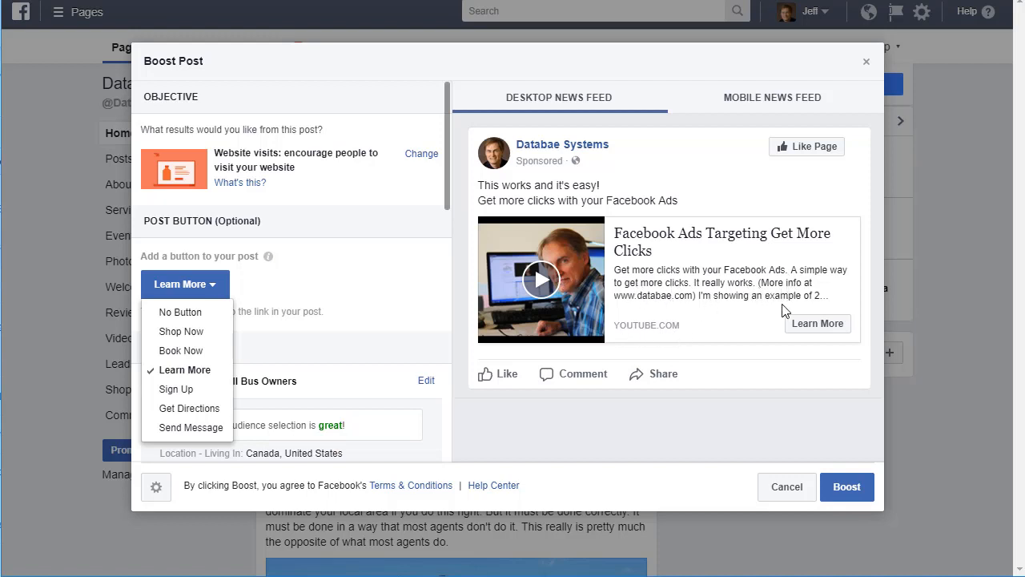
click(398, 283)
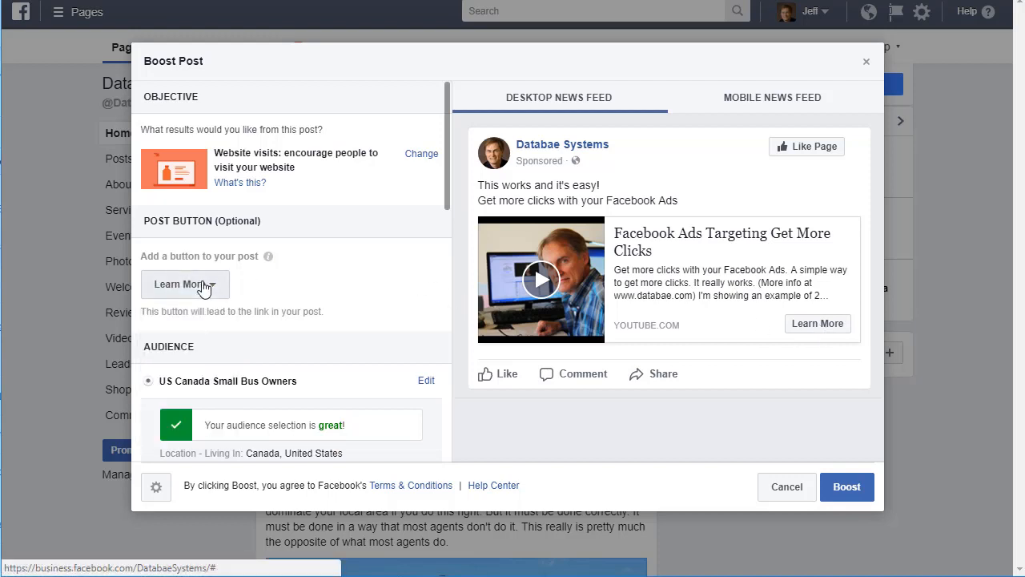
Examine the audience choices offered for the boosted post.
scroll(317, 287, down, 1)
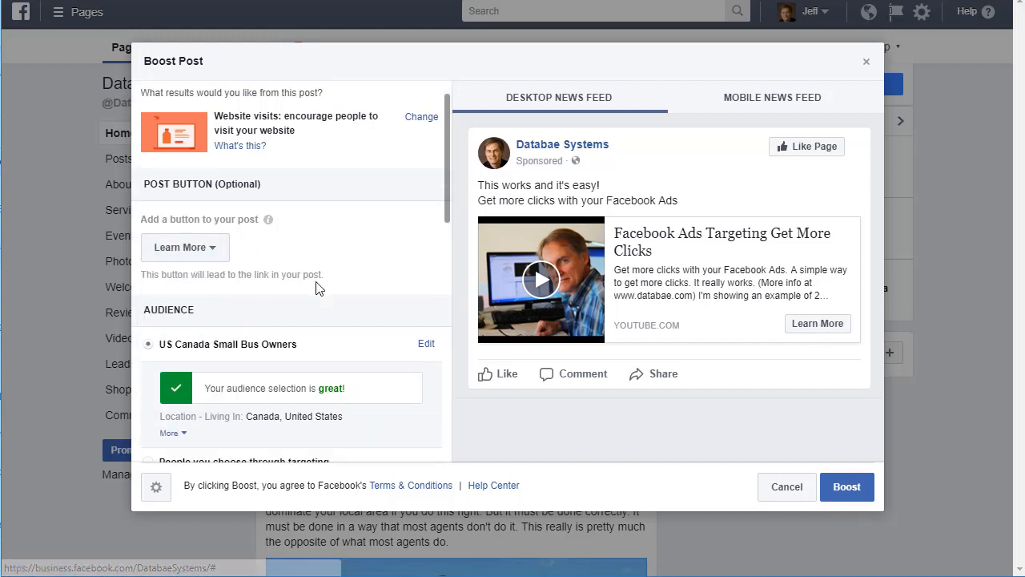
scroll(317, 287, down, 1)
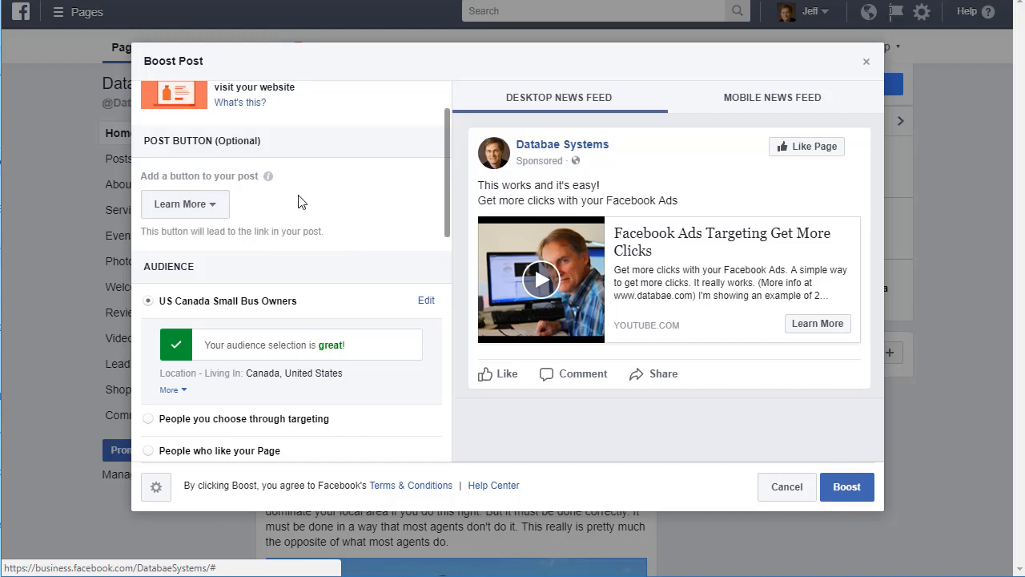
scroll(352, 229, down, 2)
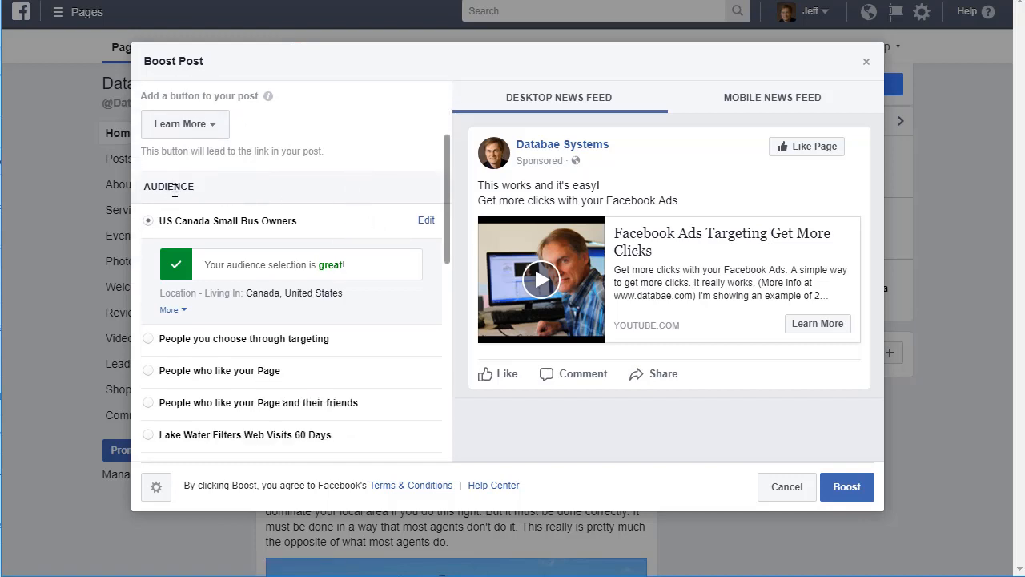
scroll(392, 288, down, 2)
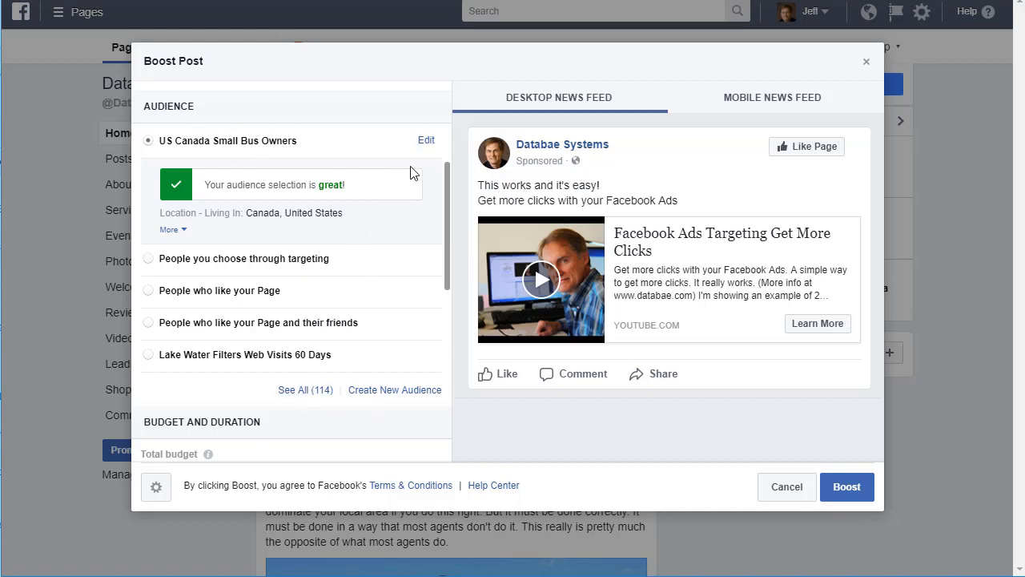
Examine the boost's total budget, estimated reach and duration settings, keeping the budget at $5.00 USD.
scroll(329, 275, down, 1)
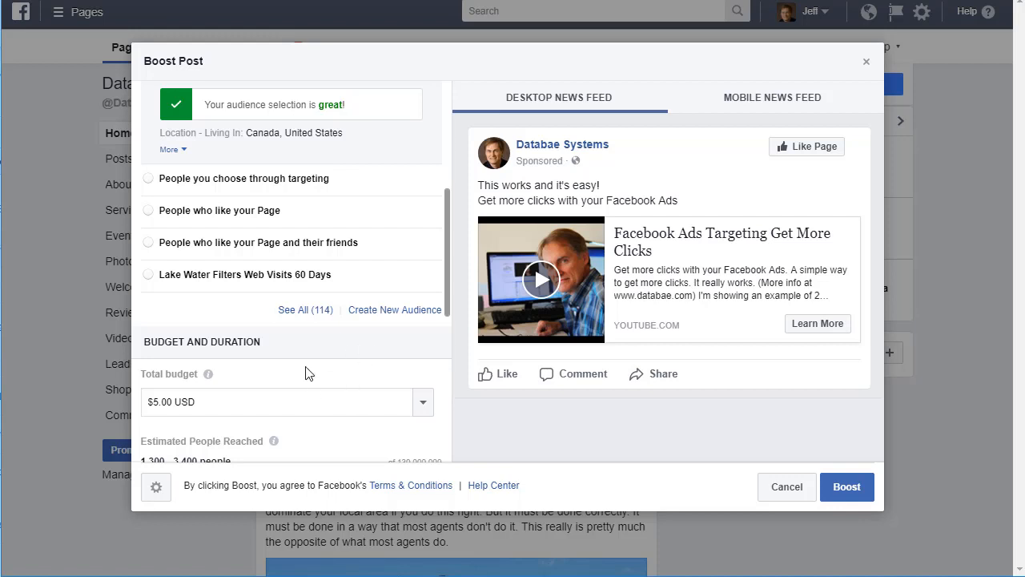
scroll(314, 370, down, 1)
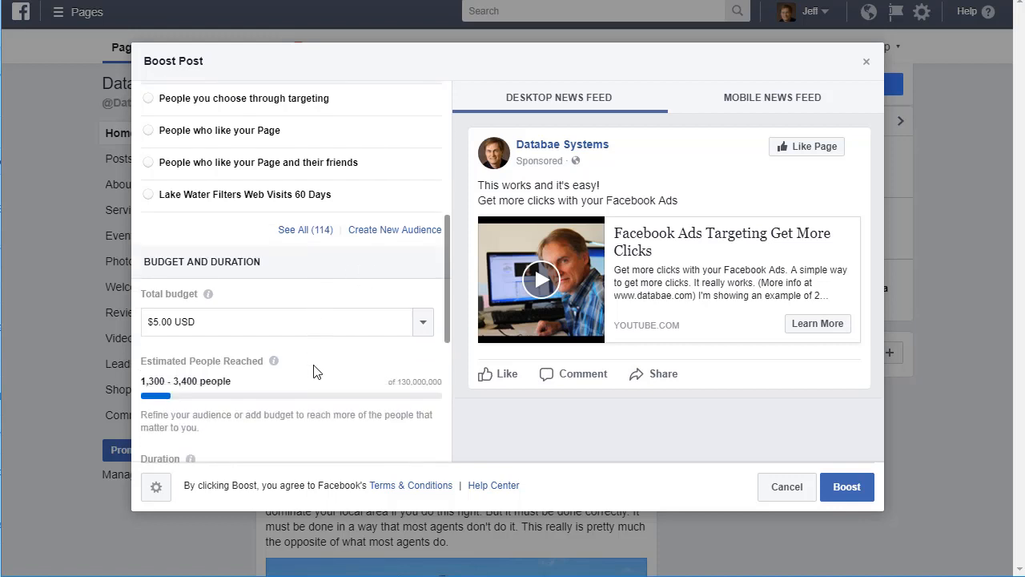
scroll(365, 291, down, 1)
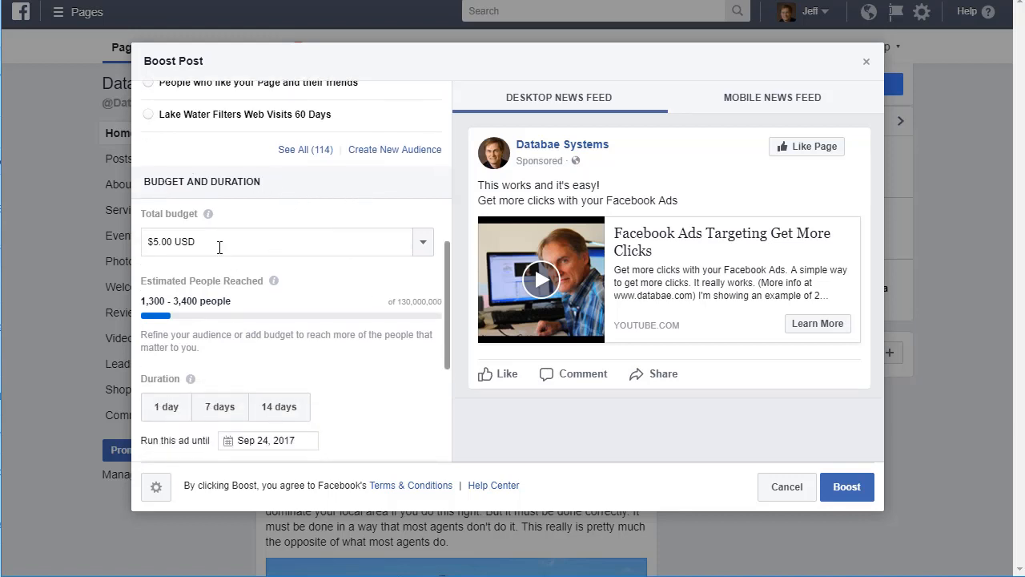
click(423, 243)
click(423, 243)
click(314, 238)
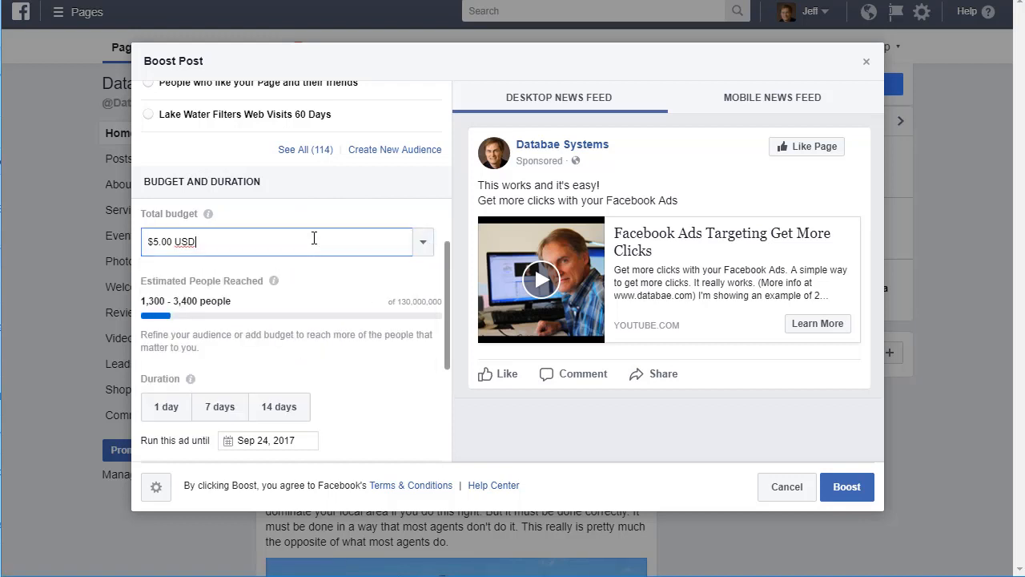
scroll(313, 248, down, 1)
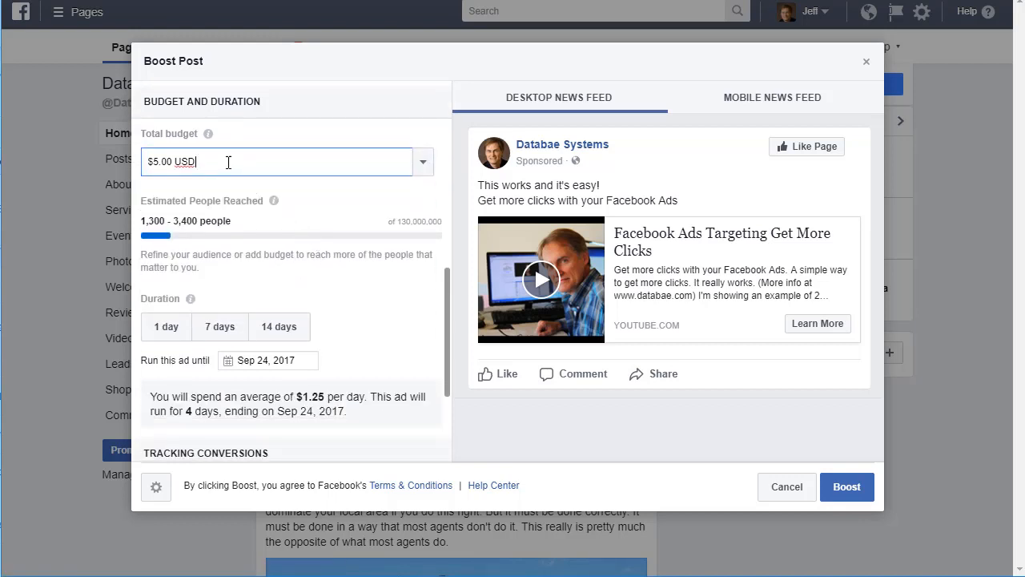
mouse_move(201, 144)
scroll(297, 231, up, 1)
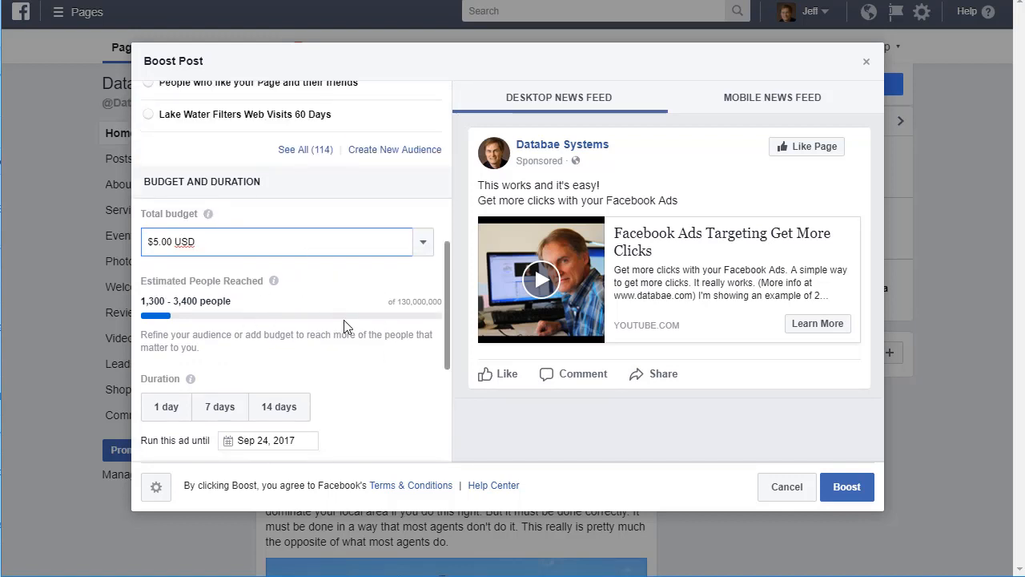
scroll(348, 316, down, 1)
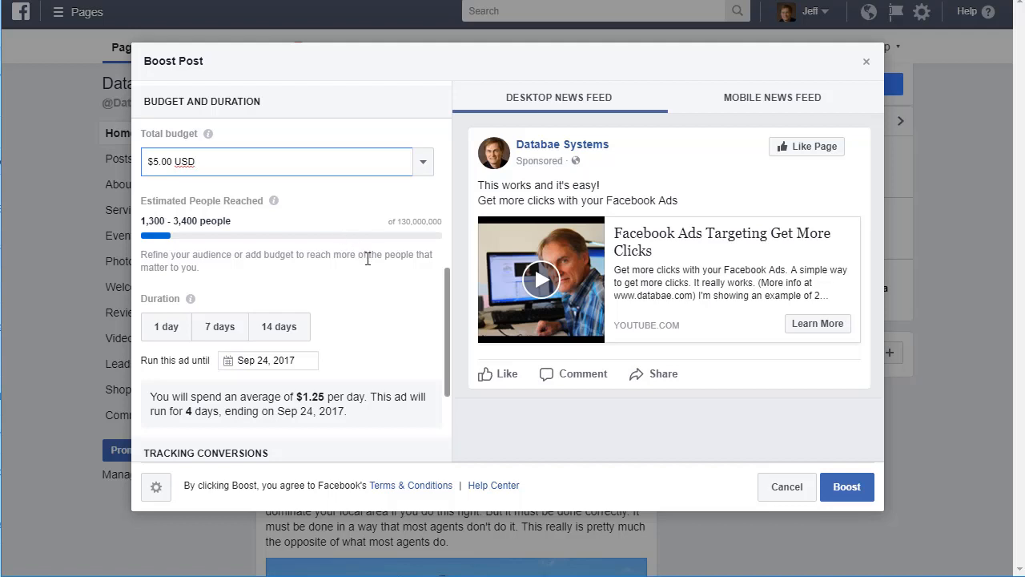
scroll(325, 328, down, 2)
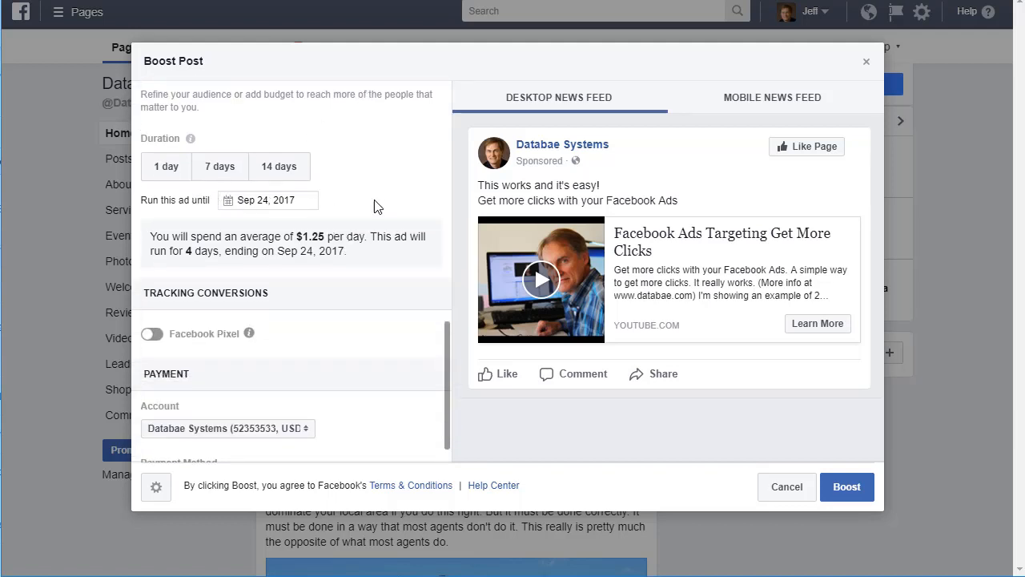
scroll(379, 301, down, 1)
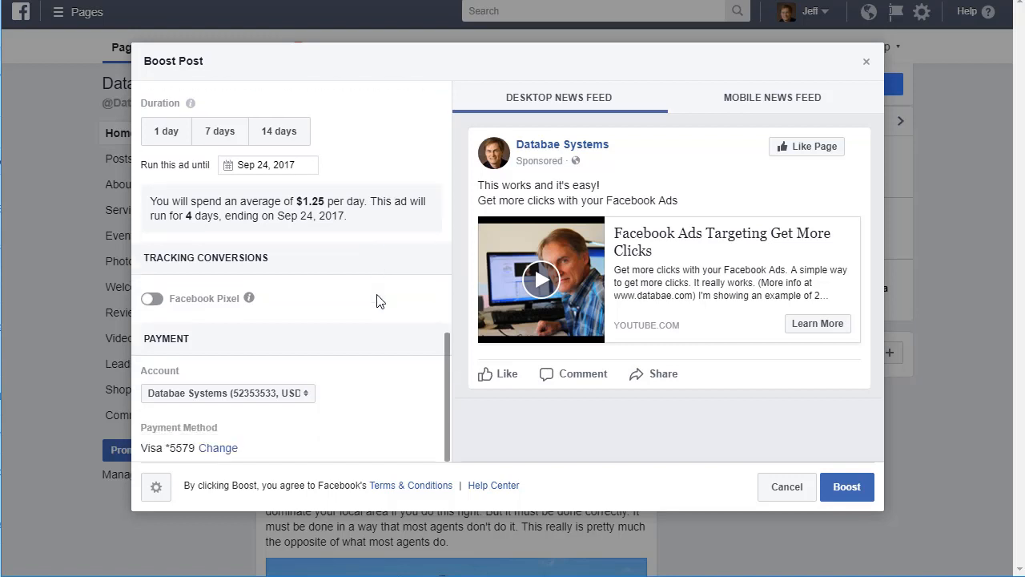
Turn on Facebook Pixel conversion tracking for the boost and check the payment settings.
click(153, 296)
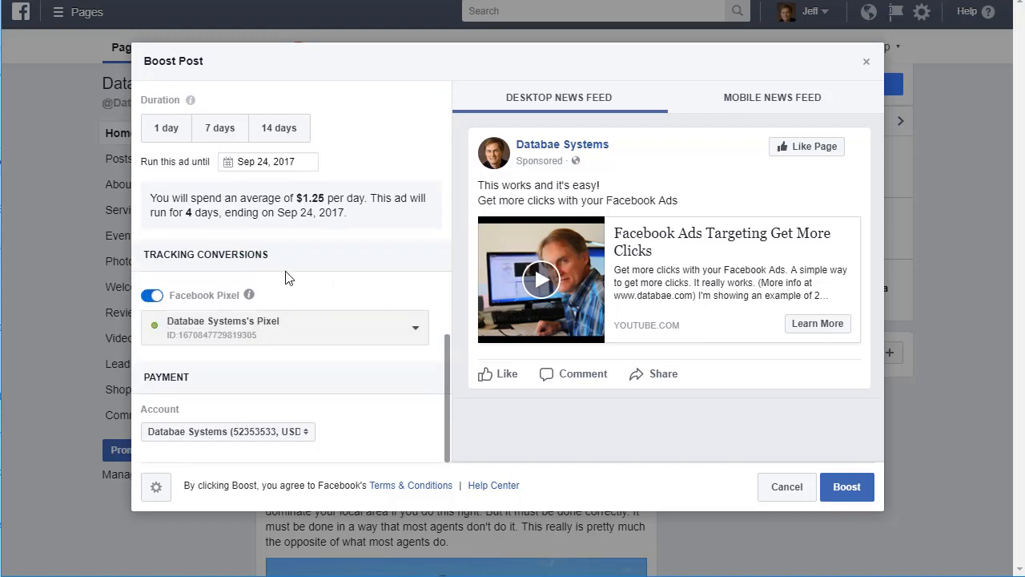
scroll(355, 297, down, 1)
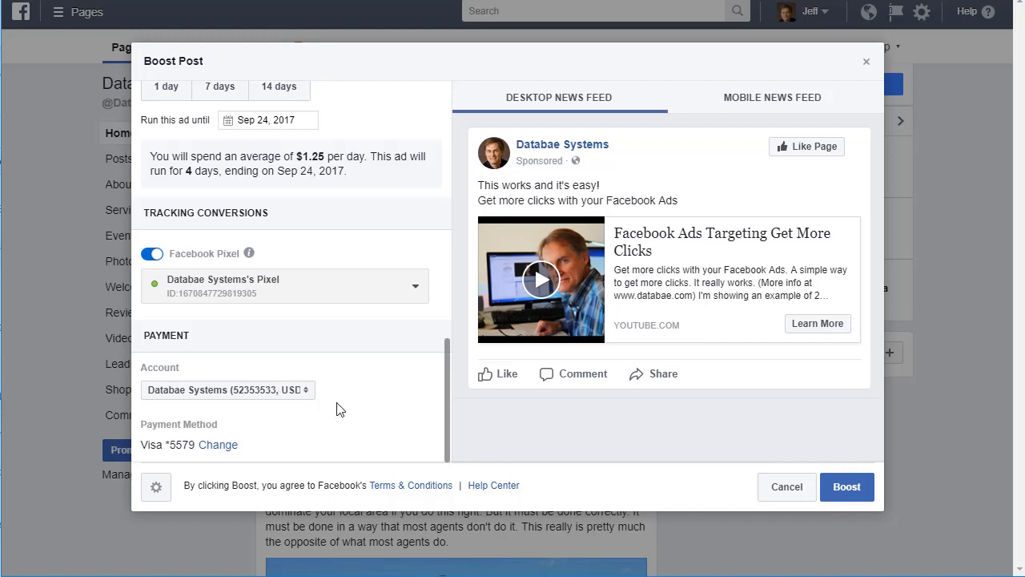
Cancel the boost promotion and discard its settings.
scroll(337, 400, up, 5)
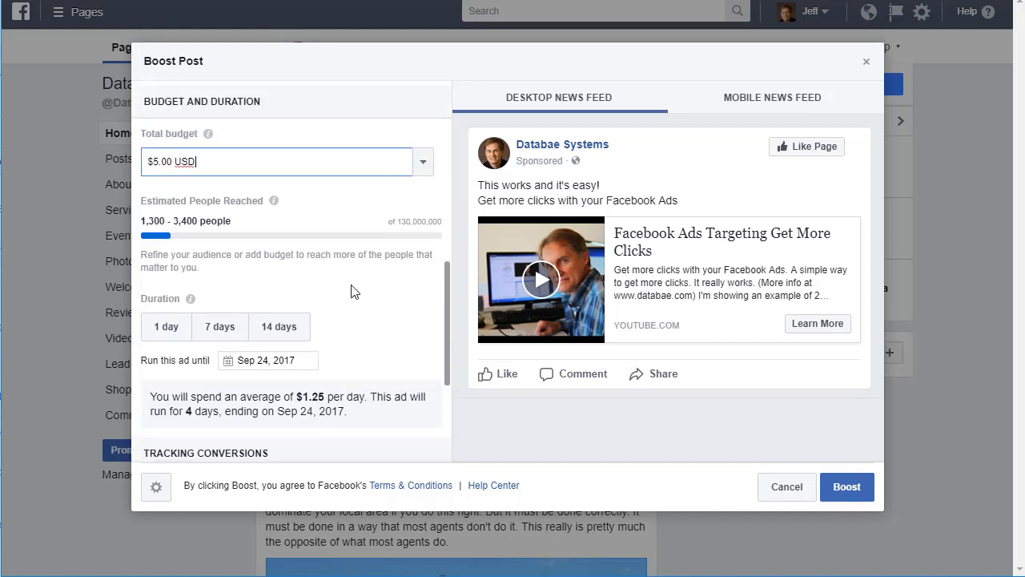
scroll(350, 291, up, 1)
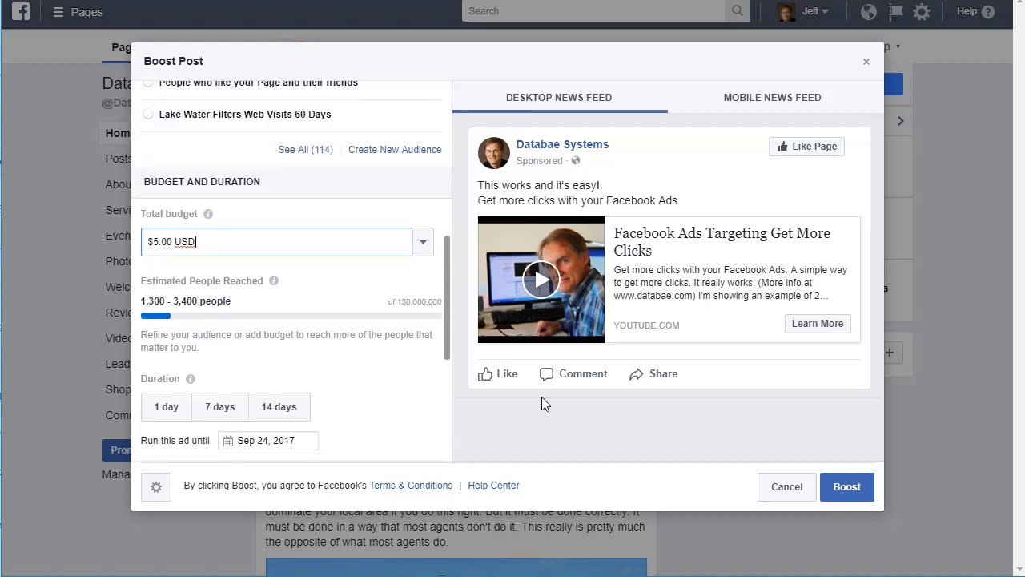
click(789, 486)
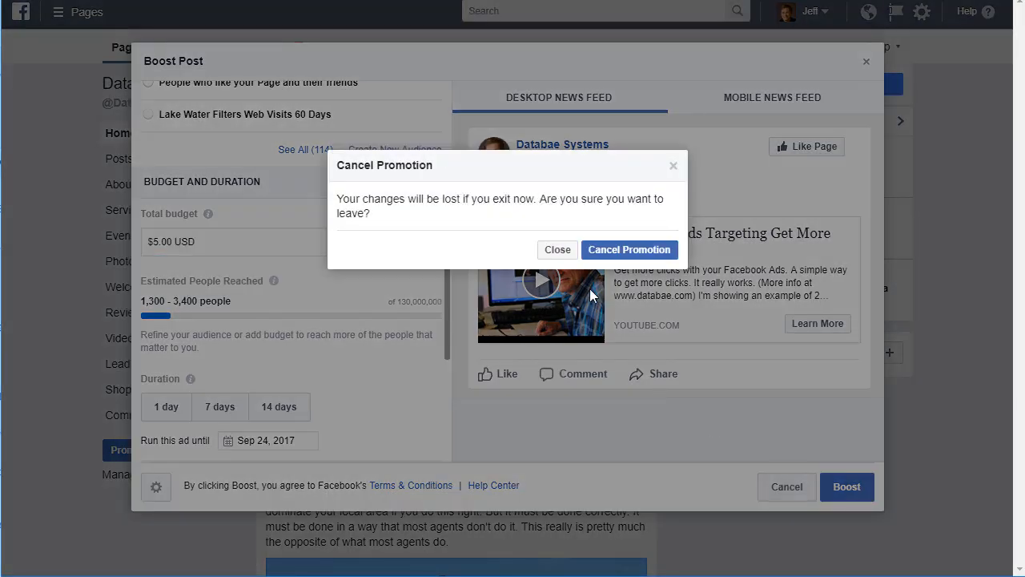
click(630, 250)
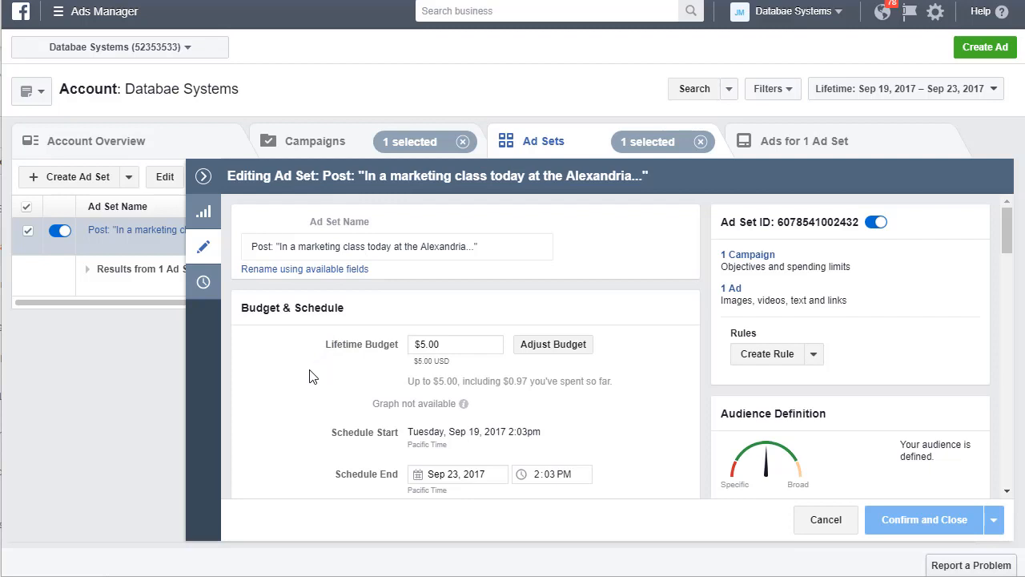
Examine the budget, schedule and saved audience of the marketing class post's ad set in Ads Manager.
scroll(311, 376, down, 1)
scroll(294, 332, up, 1)
scroll(333, 410, down, 1)
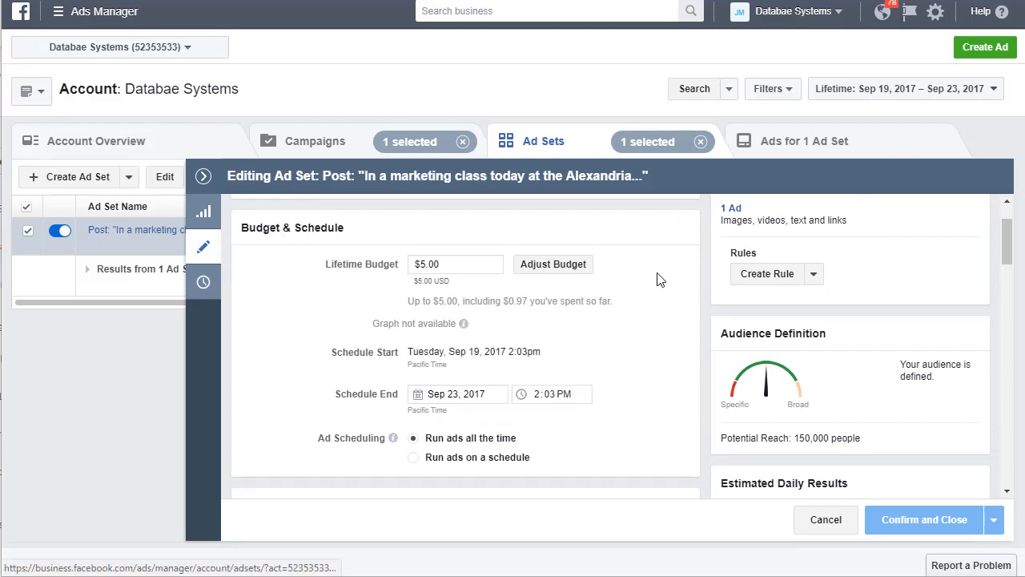
scroll(658, 278, down, 1)
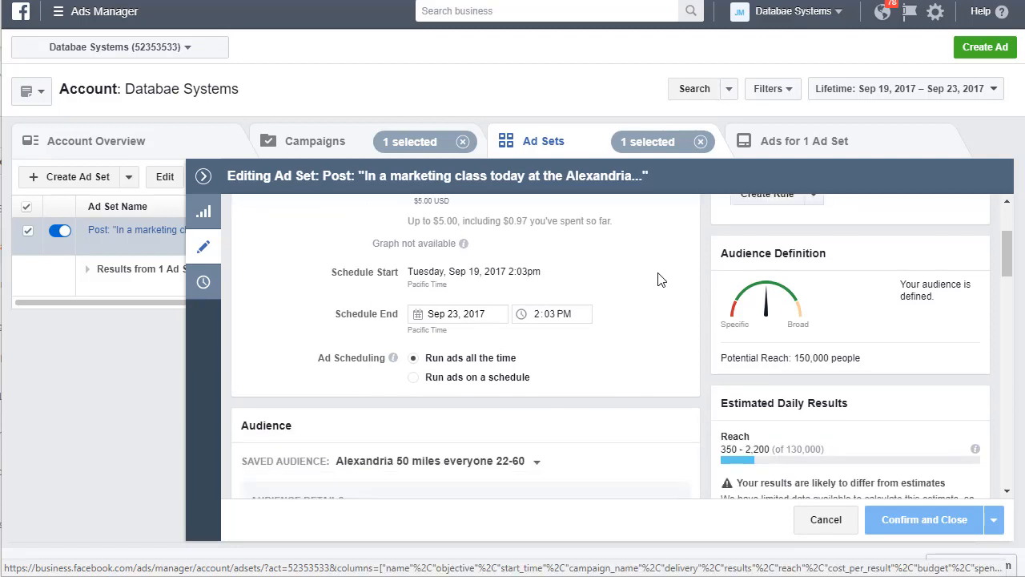
scroll(657, 279, down, 1)
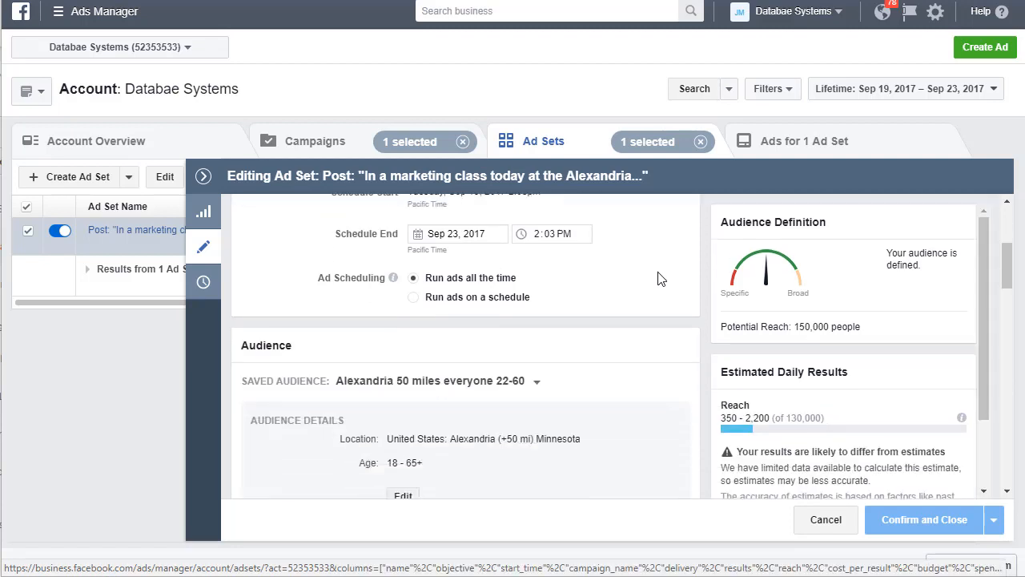
Set the ad set to run ads on a schedule and review the weekly hours grid.
click(450, 299)
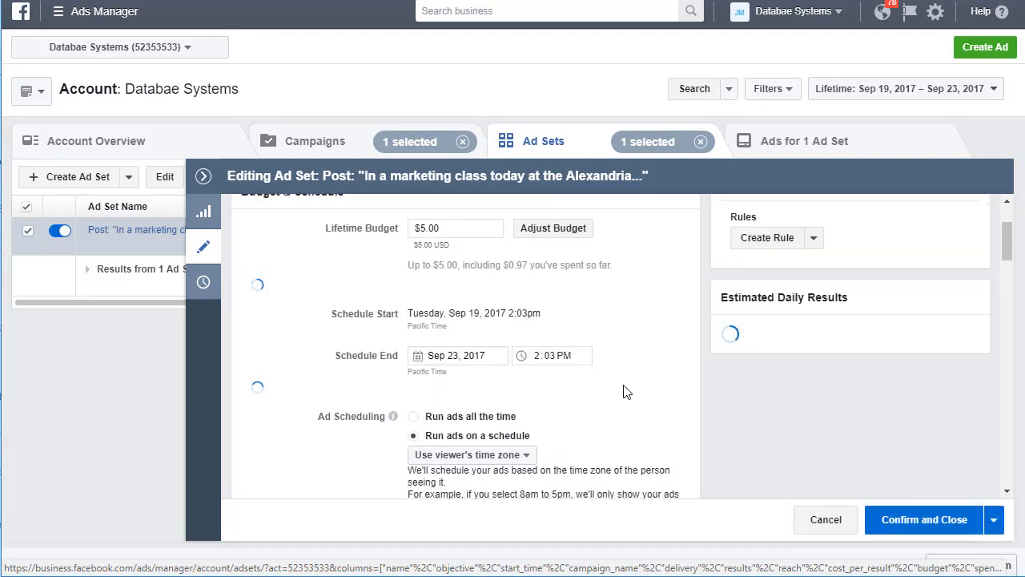
mouse_move(356, 429)
scroll(583, 393, down, 1)
scroll(645, 346, down, 2)
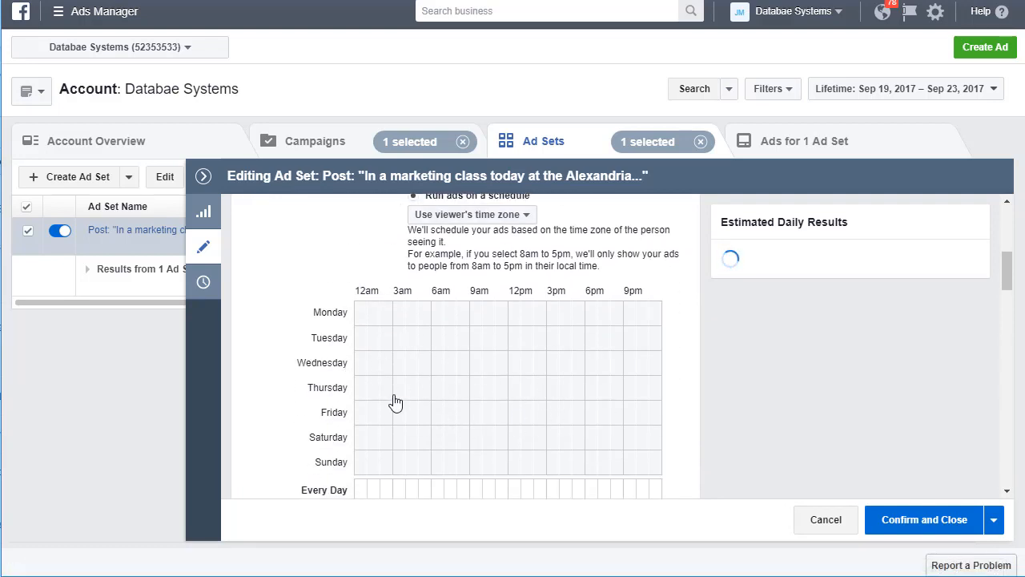
scroll(307, 354, down, 1)
scroll(364, 302, down, 3)
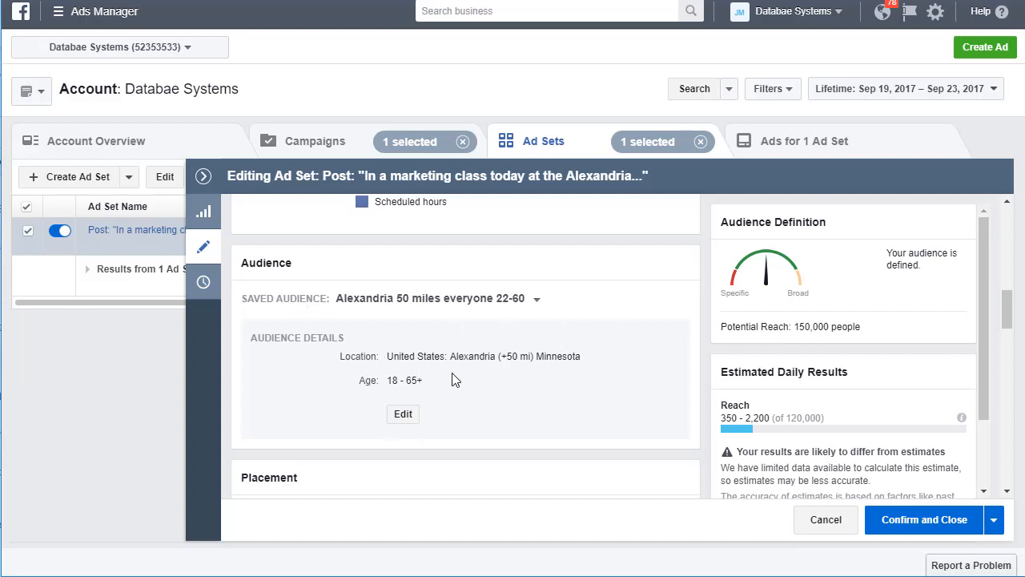
Try automatic placements for the ad set, then return the placement setting to Edit Placements.
scroll(517, 371, down, 2)
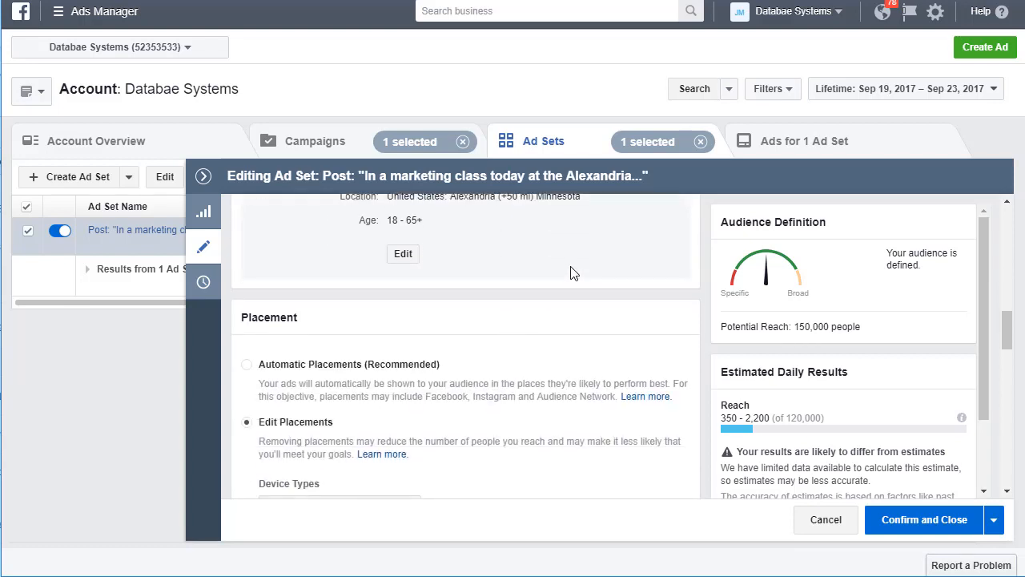
scroll(571, 273, down, 1)
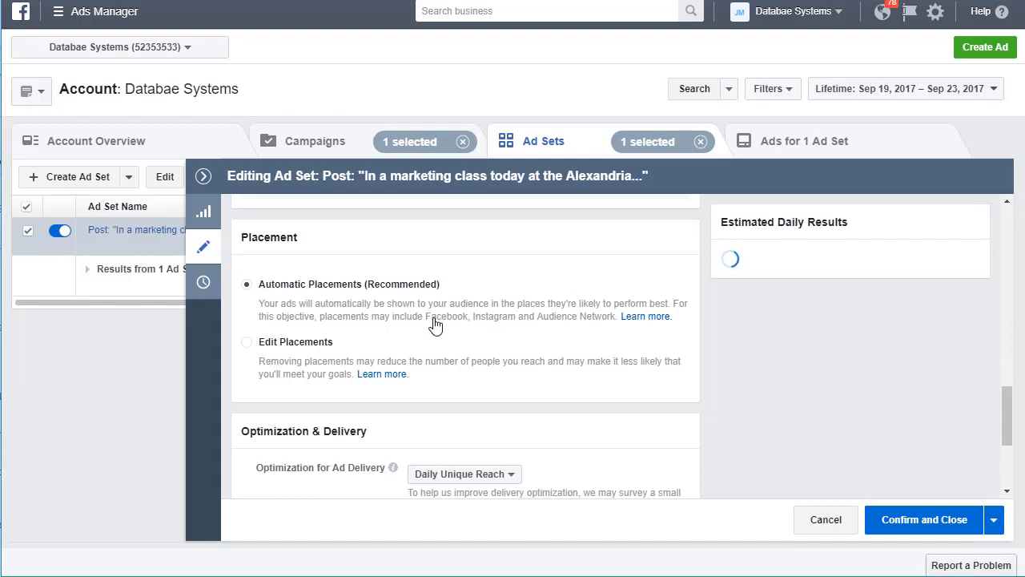
scroll(471, 320, down, 1)
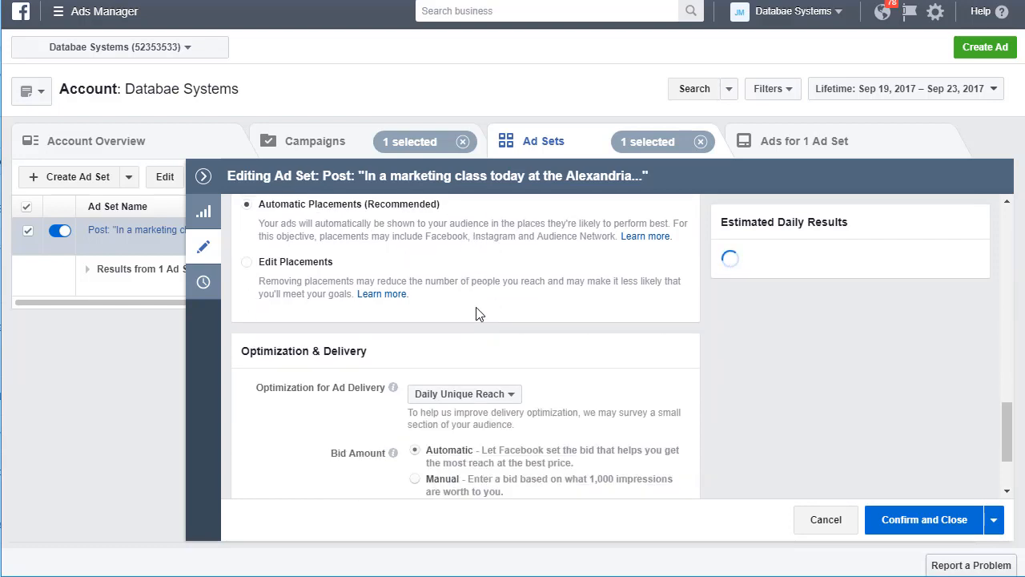
scroll(467, 293, up, 1)
click(304, 344)
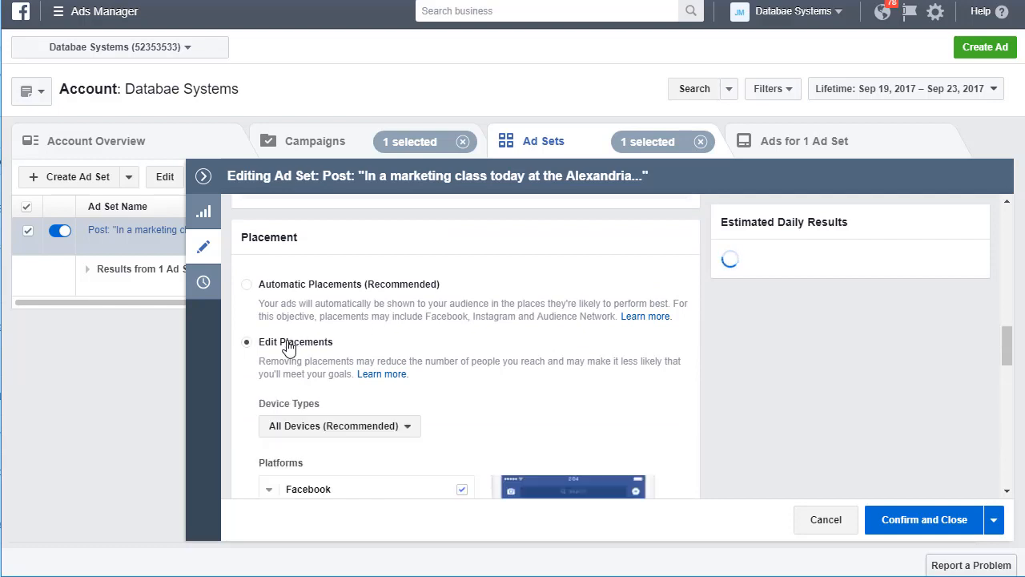
Review the Facebook, Instagram and Audience Network placements and deselect Audience Network, including its In-Stream Videos.
scroll(413, 308, down, 1)
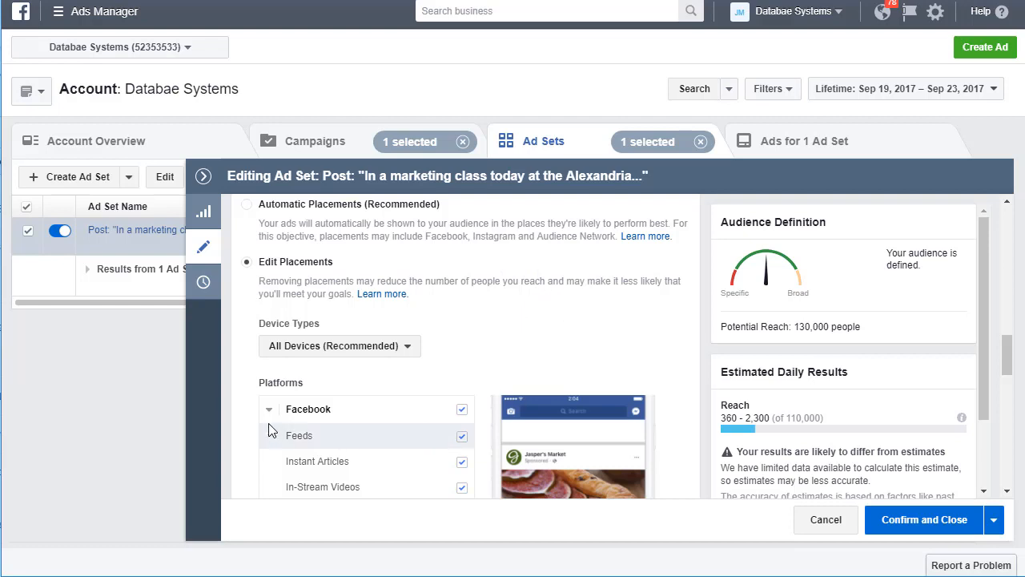
scroll(469, 336, down, 2)
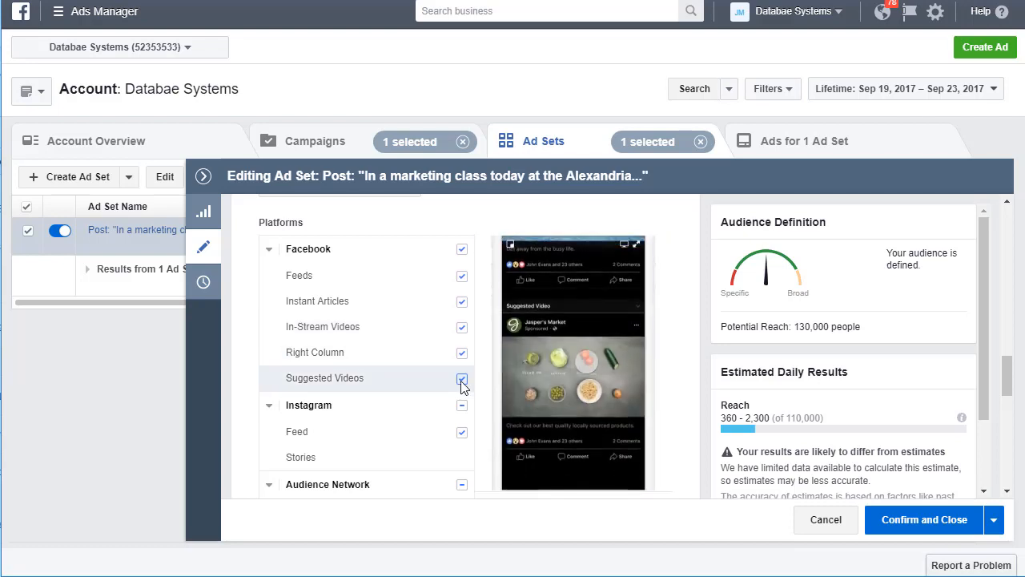
scroll(475, 364, down, 1)
scroll(475, 365, down, 3)
scroll(480, 353, up, 2)
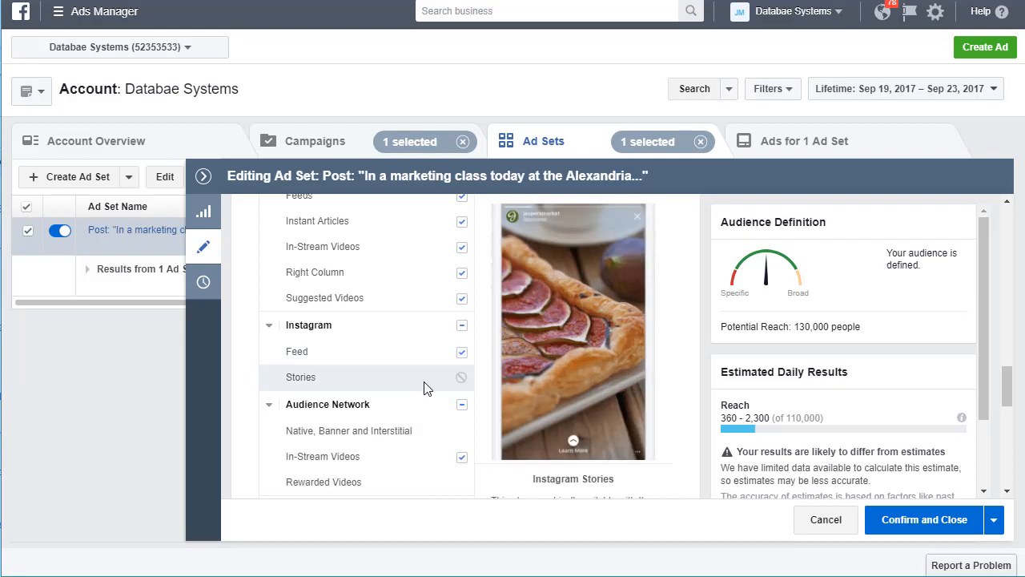
scroll(407, 451, down, 1)
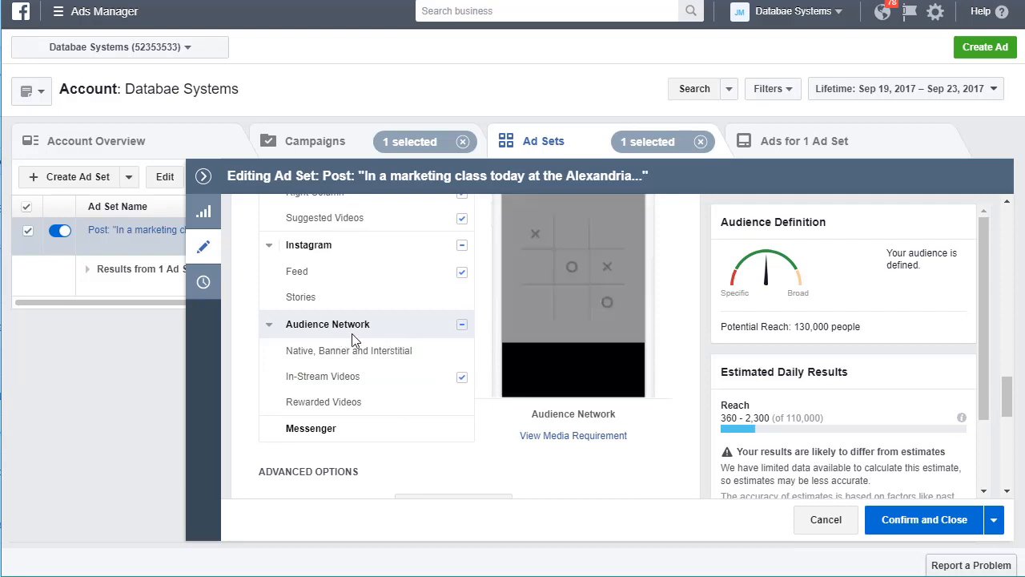
click(462, 377)
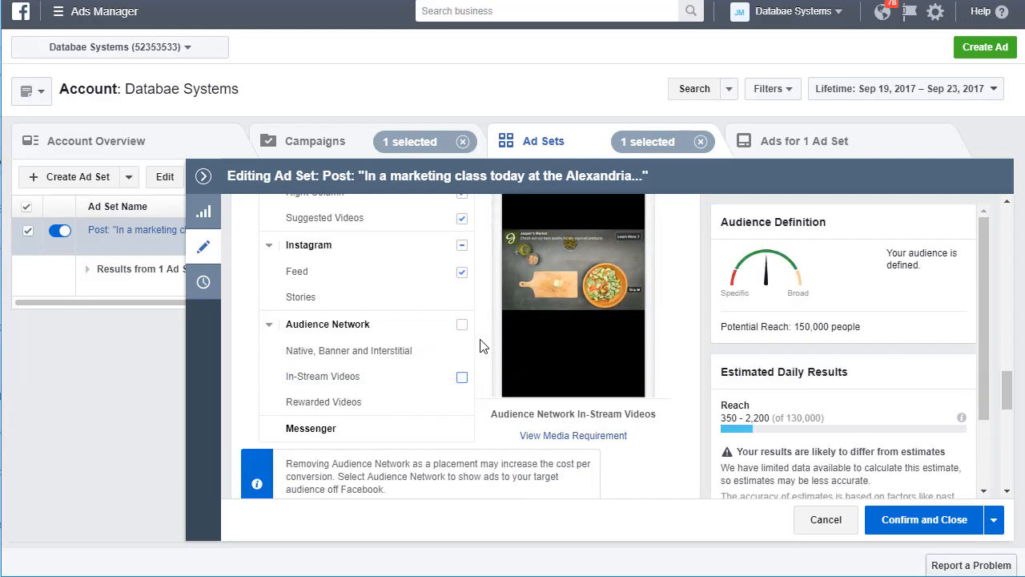
click(462, 324)
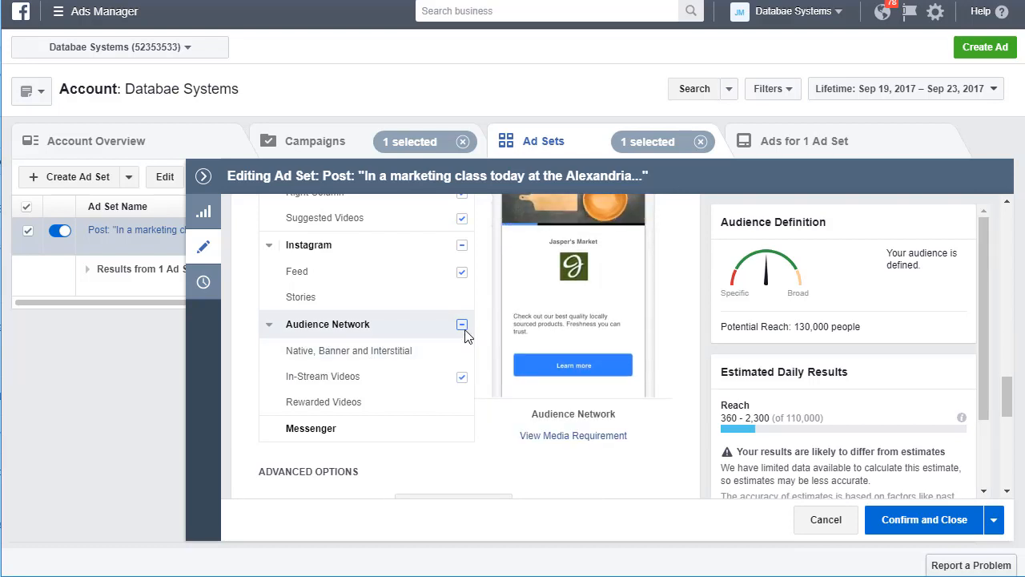
click(463, 326)
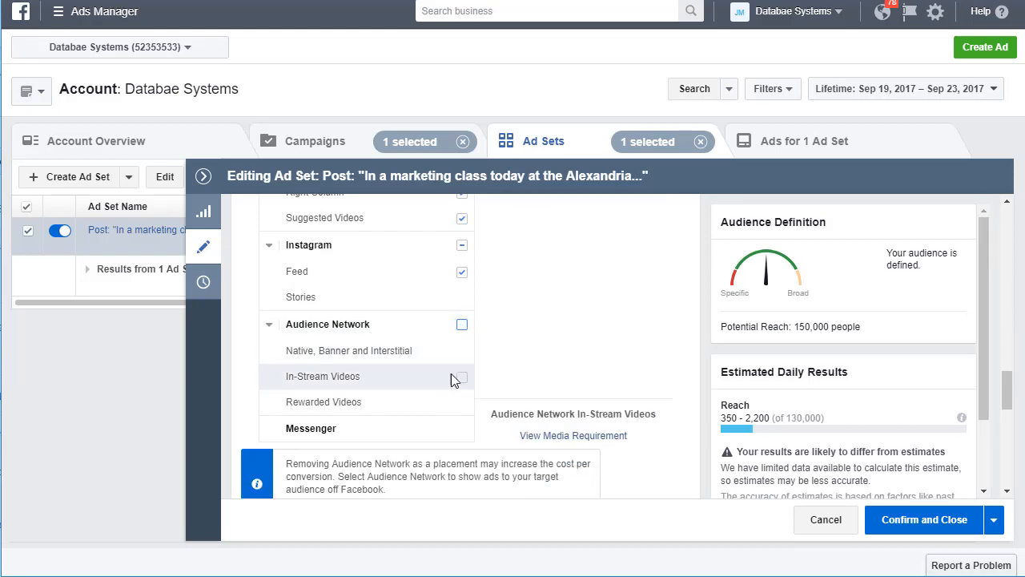
Examine the remaining platform placements and the mobile device choices in the advanced options, keeping All Mobile Devices.
scroll(410, 414, down, 1)
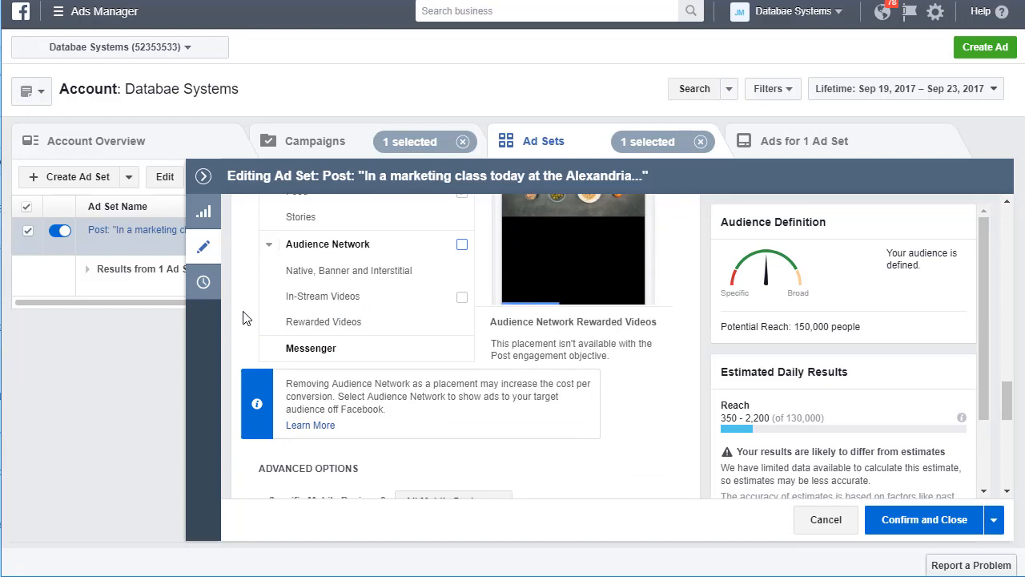
scroll(244, 318, up, 1)
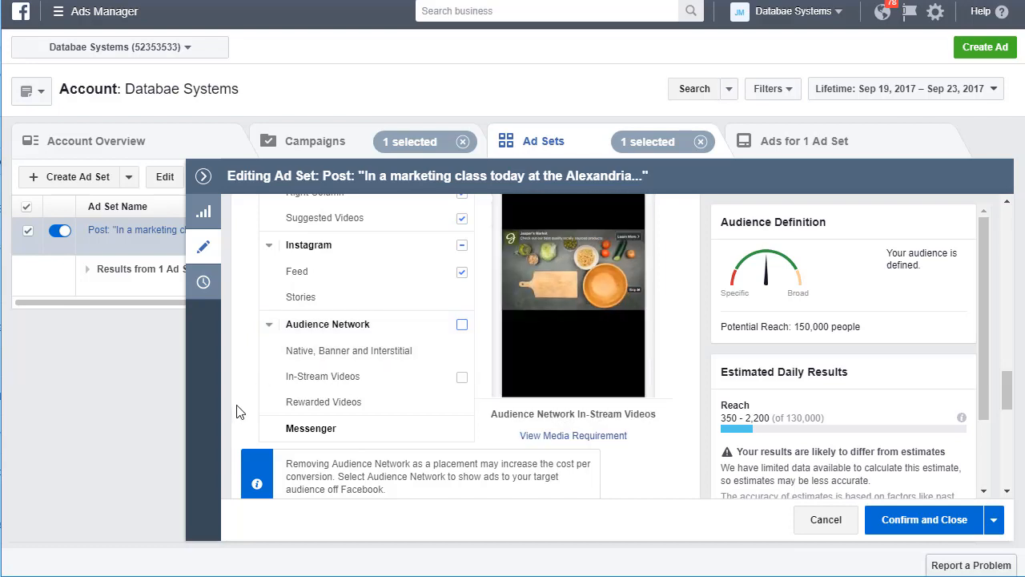
scroll(259, 311, down, 1)
scroll(260, 309, down, 1)
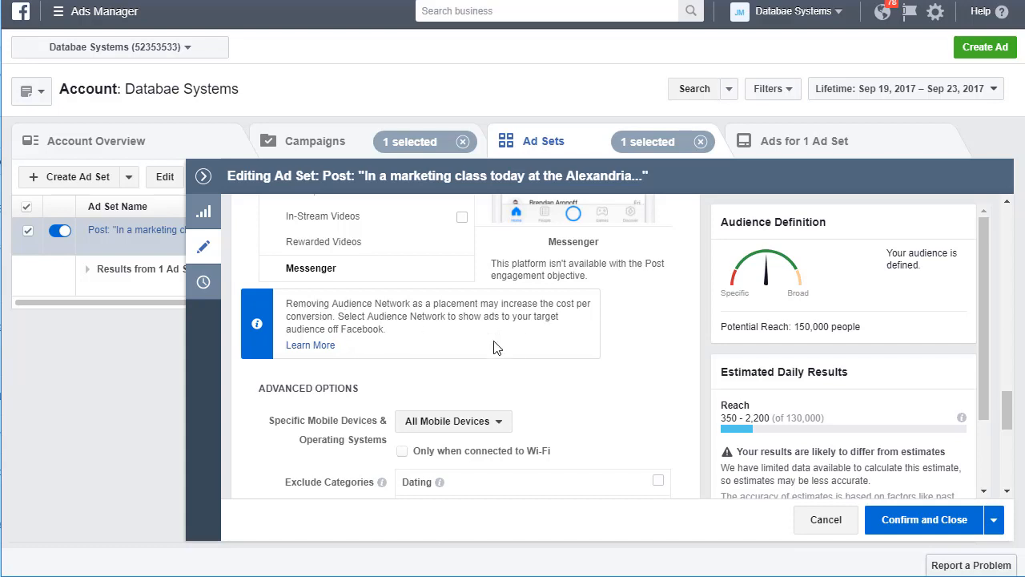
scroll(430, 304, up, 1)
scroll(267, 294, down, 2)
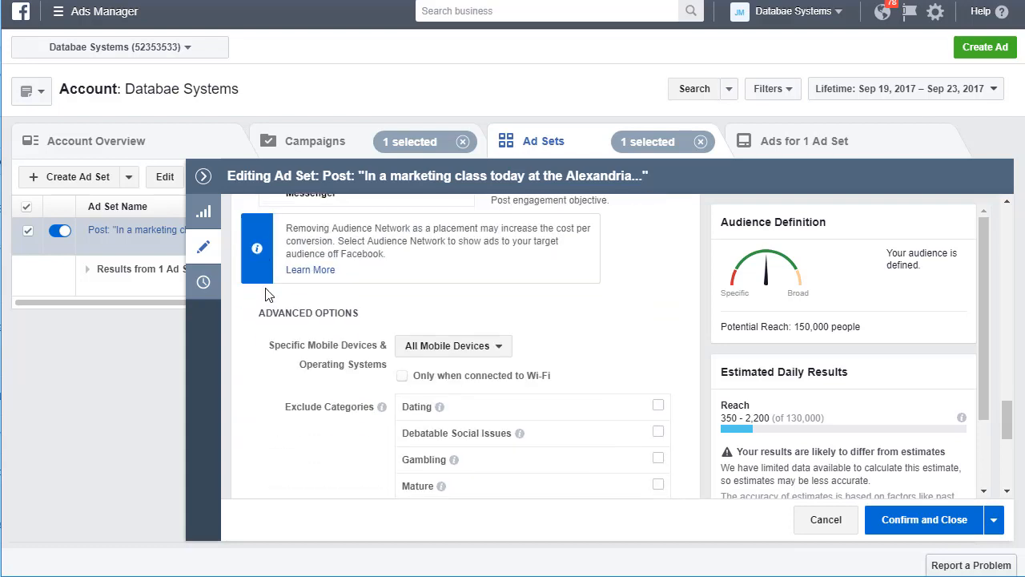
scroll(589, 328, down, 1)
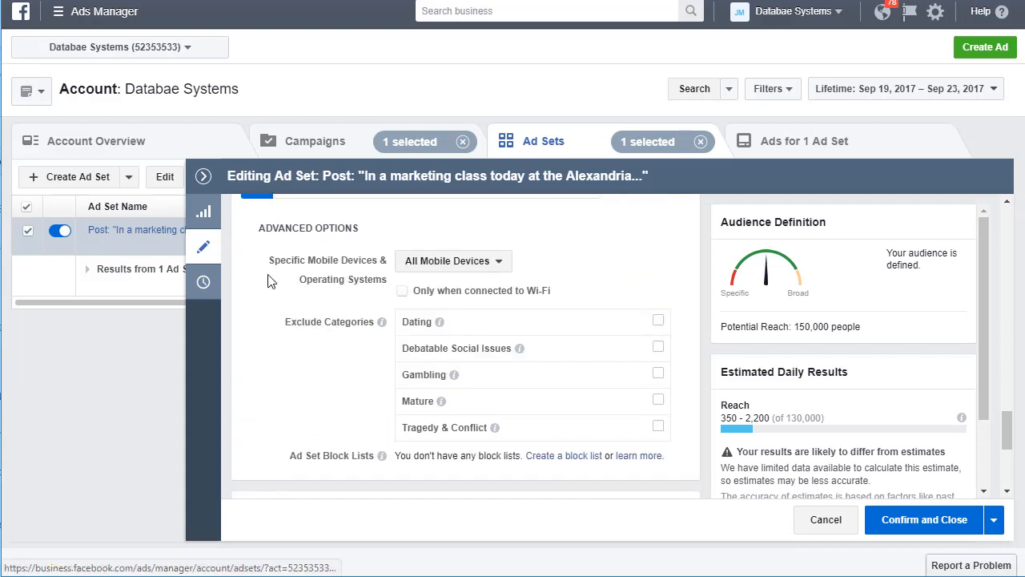
click(480, 264)
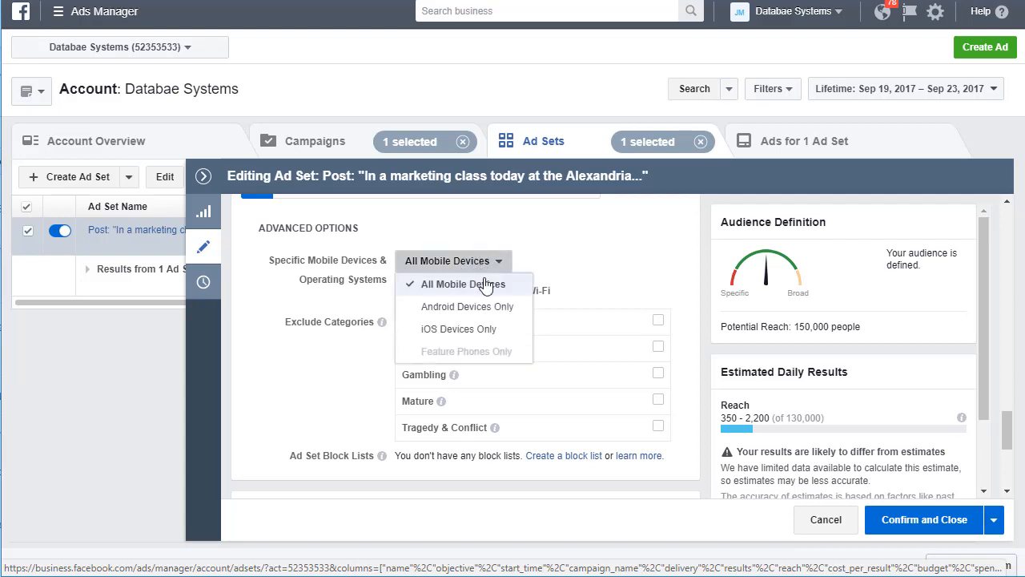
click(571, 252)
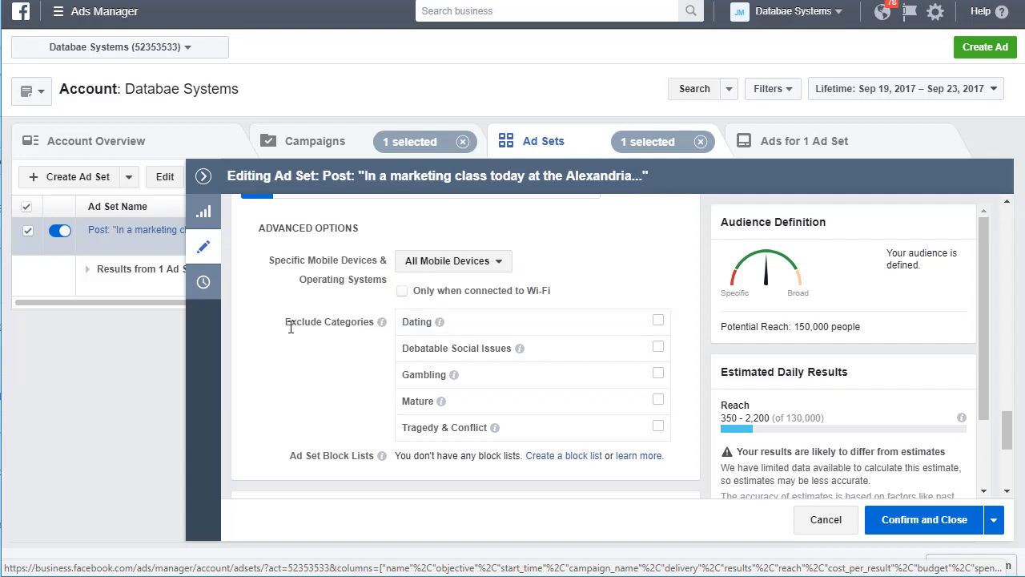
Examine the content categories that can be excluded and the ad set block lists option.
scroll(307, 388, down, 1)
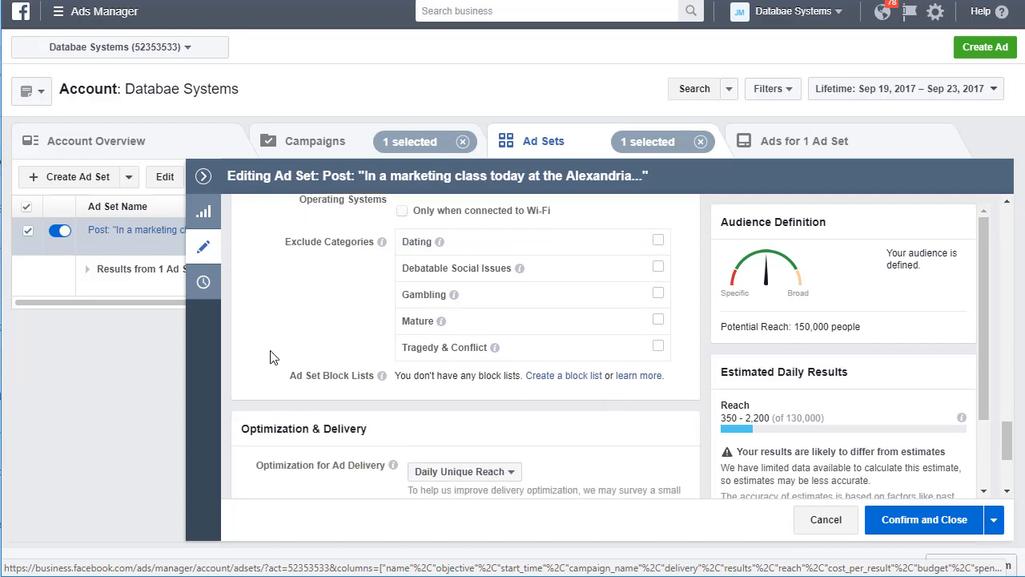
scroll(272, 353, up, 1)
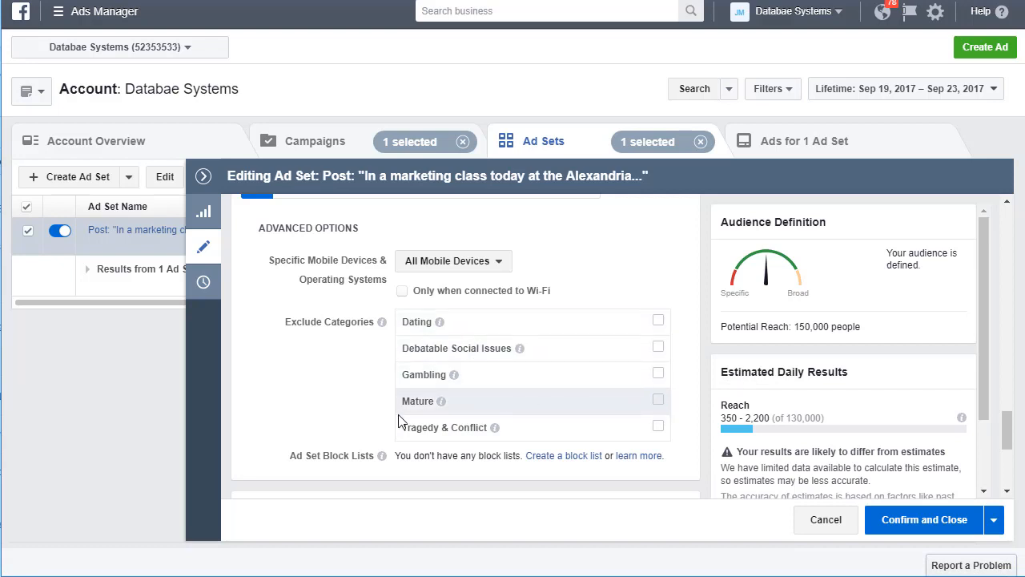
scroll(272, 407, up, 2)
scroll(274, 406, down, 2)
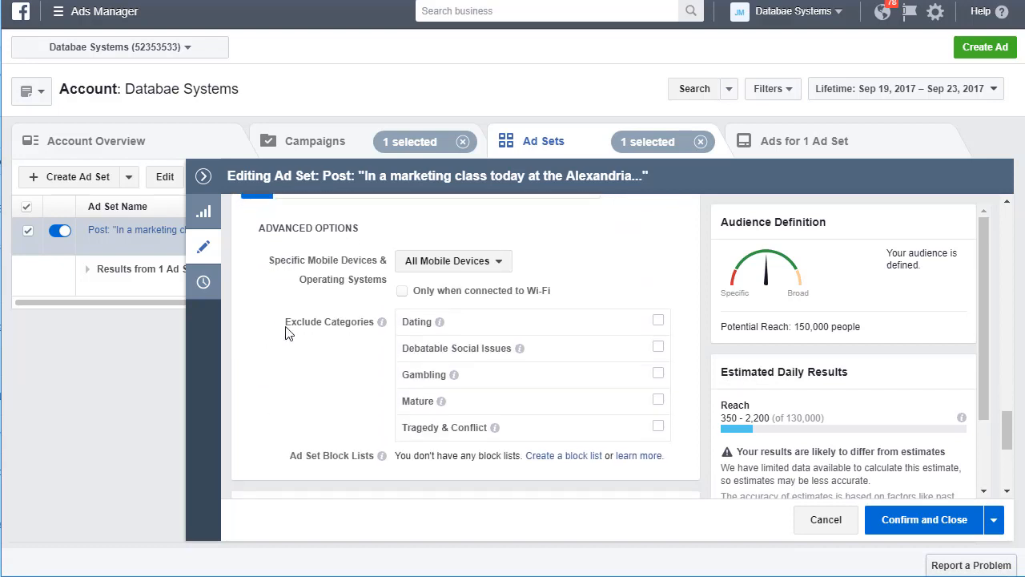
scroll(337, 448, up, 3)
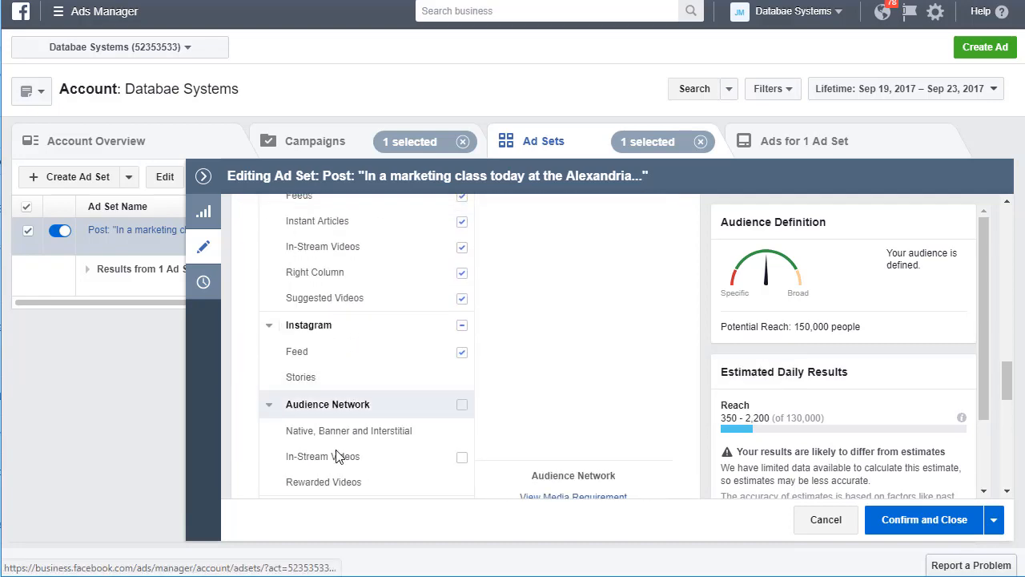
scroll(337, 392, down, 3)
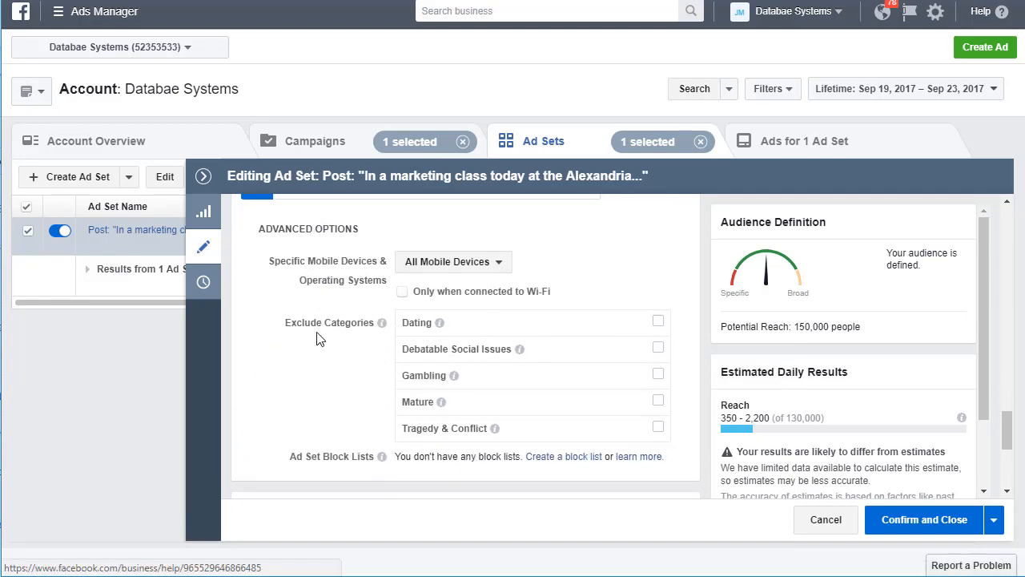
scroll(316, 339, down, 2)
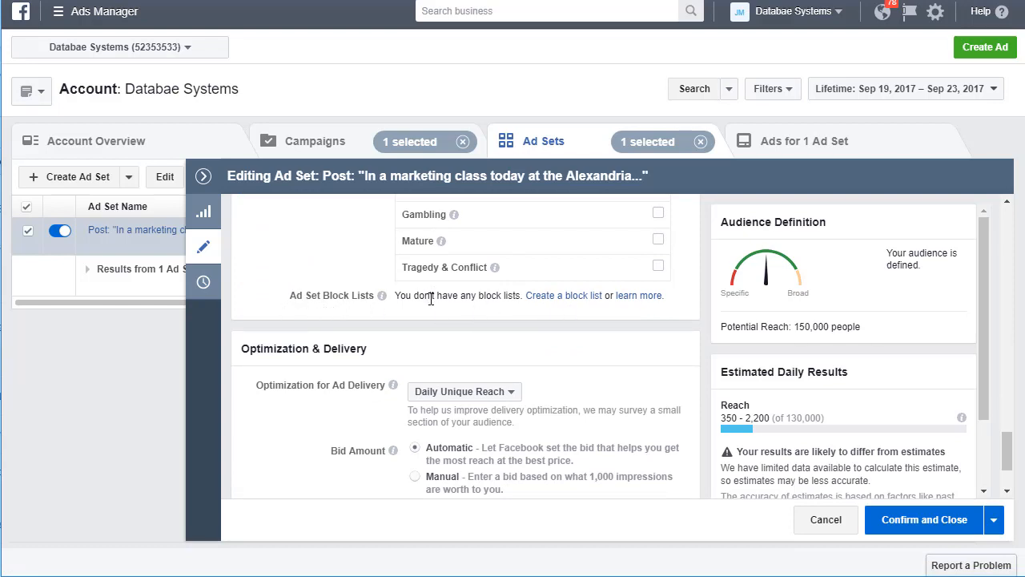
mouse_move(383, 296)
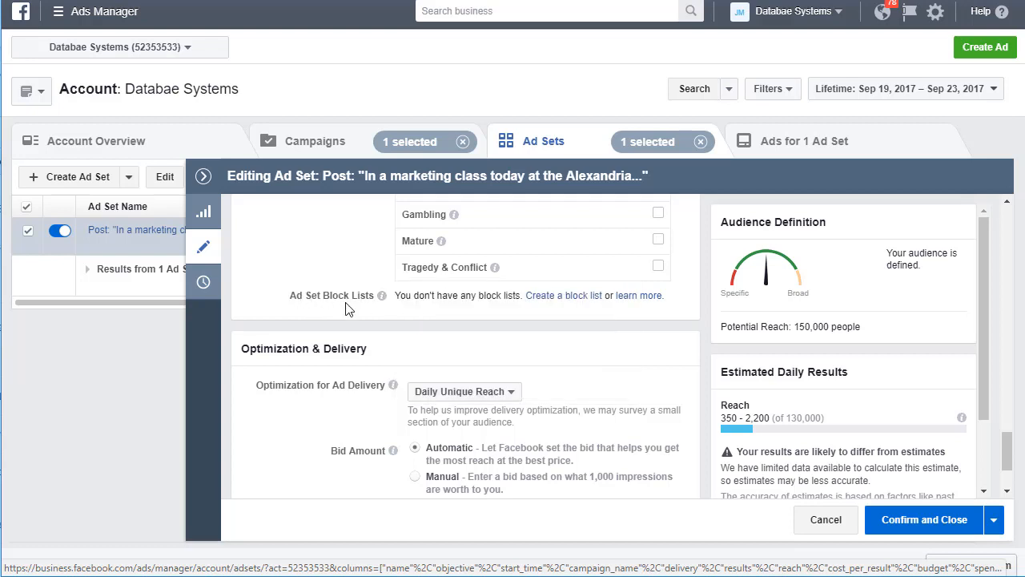
scroll(314, 302, up, 1)
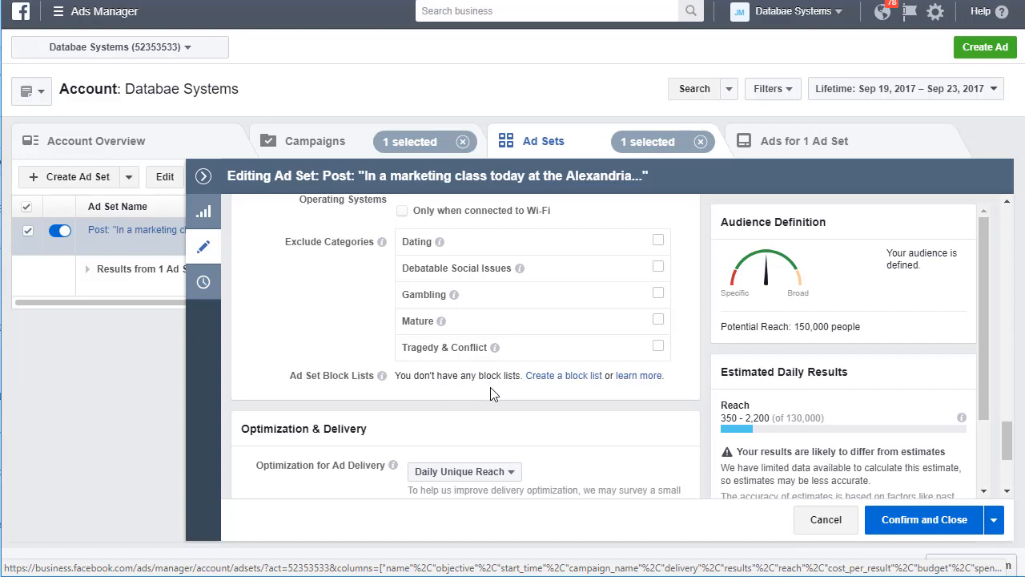
scroll(332, 293, down, 1)
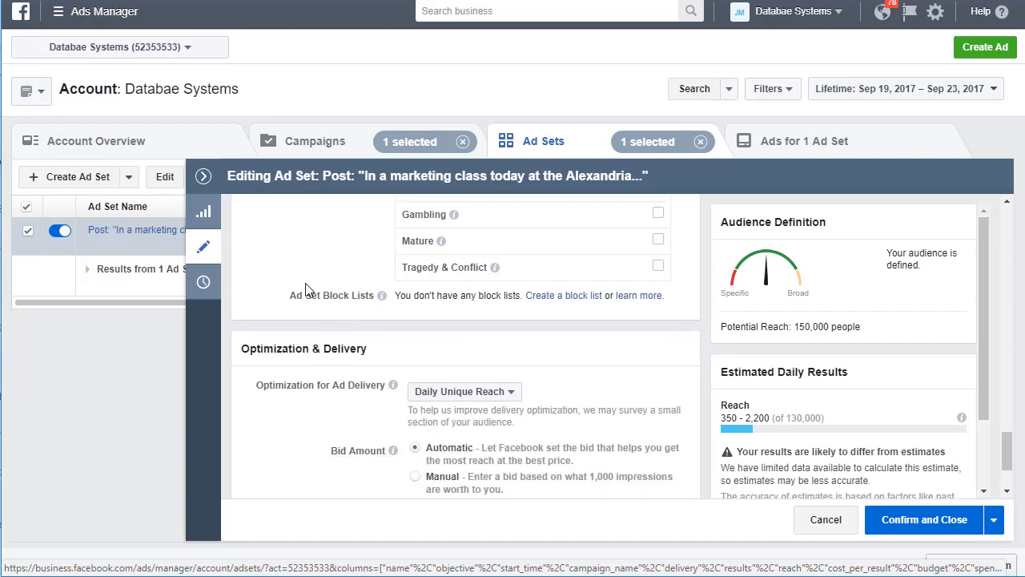
Examine the ad delivery optimization choices, keeping Daily Unique Reach, and expand the delivery type options.
scroll(295, 275, down, 1)
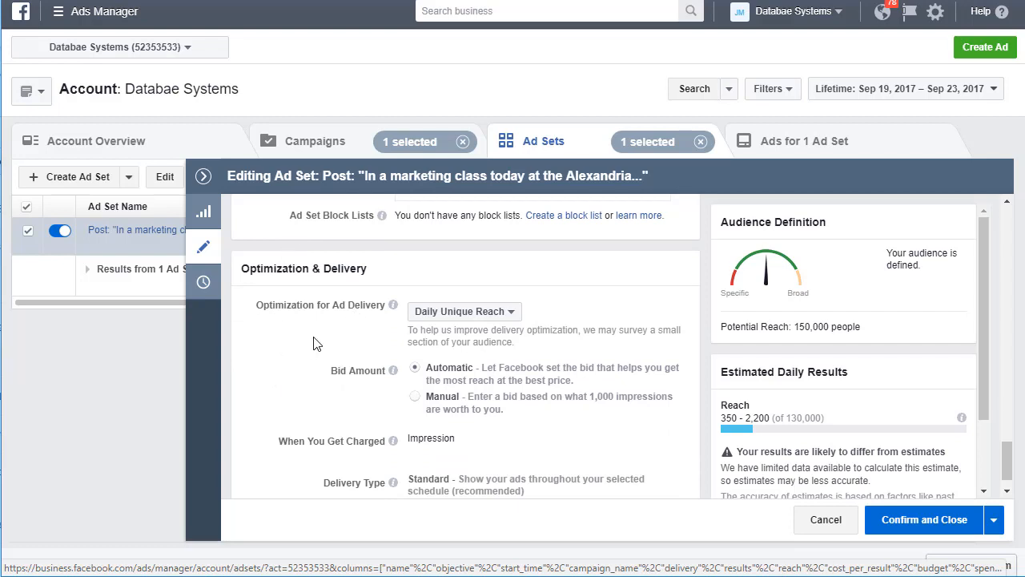
scroll(313, 337, down, 1)
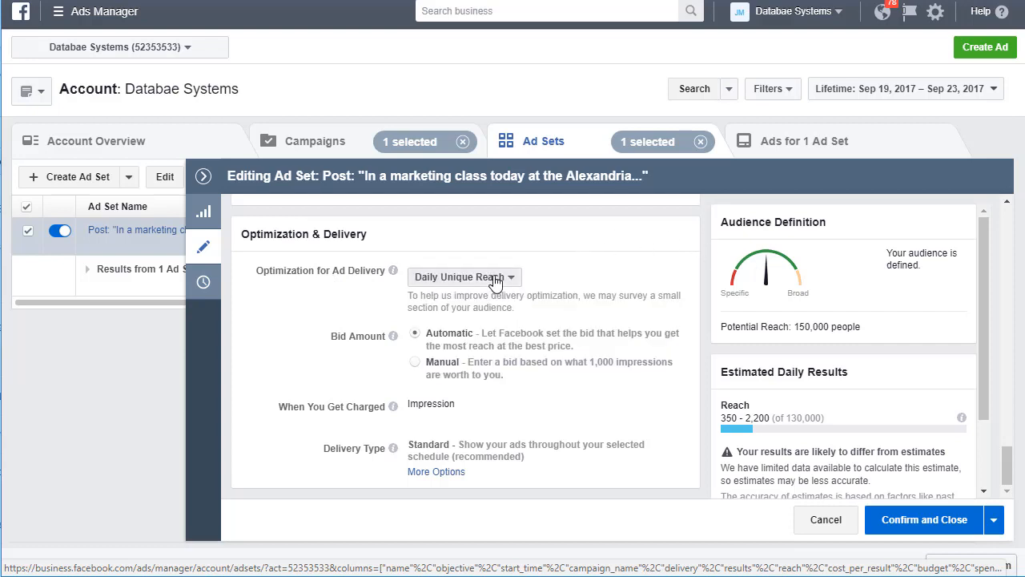
click(495, 278)
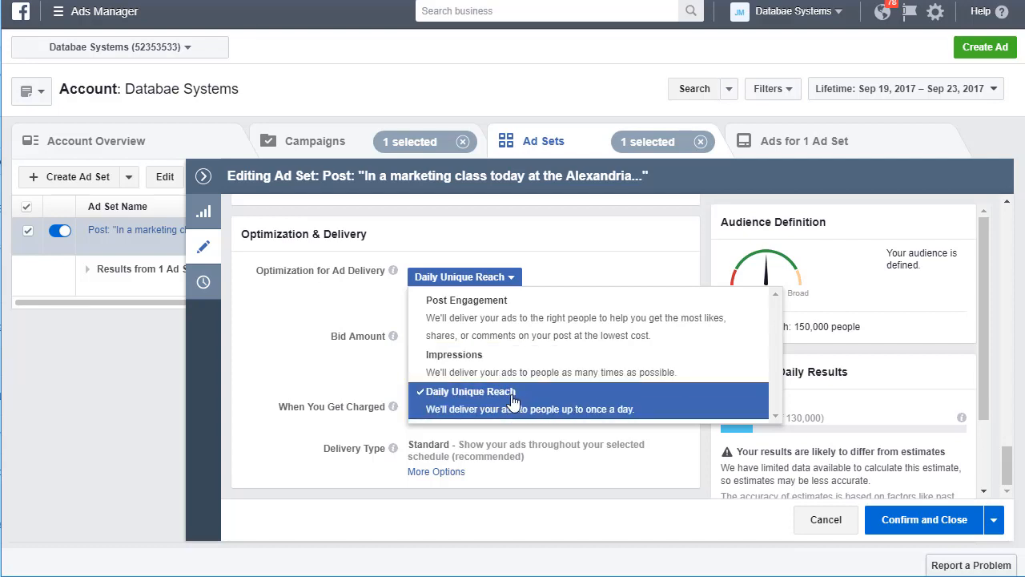
click(281, 364)
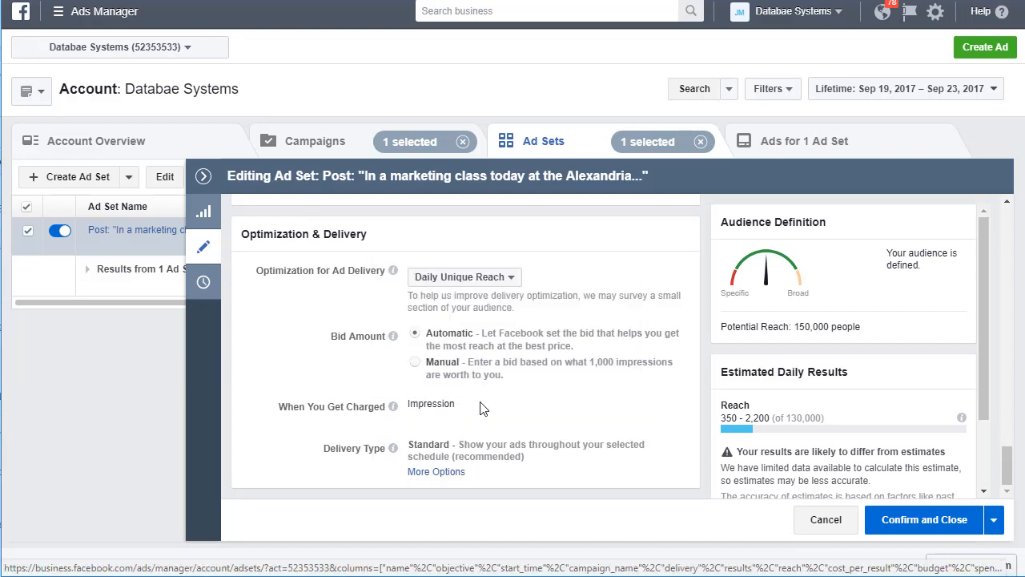
click(436, 471)
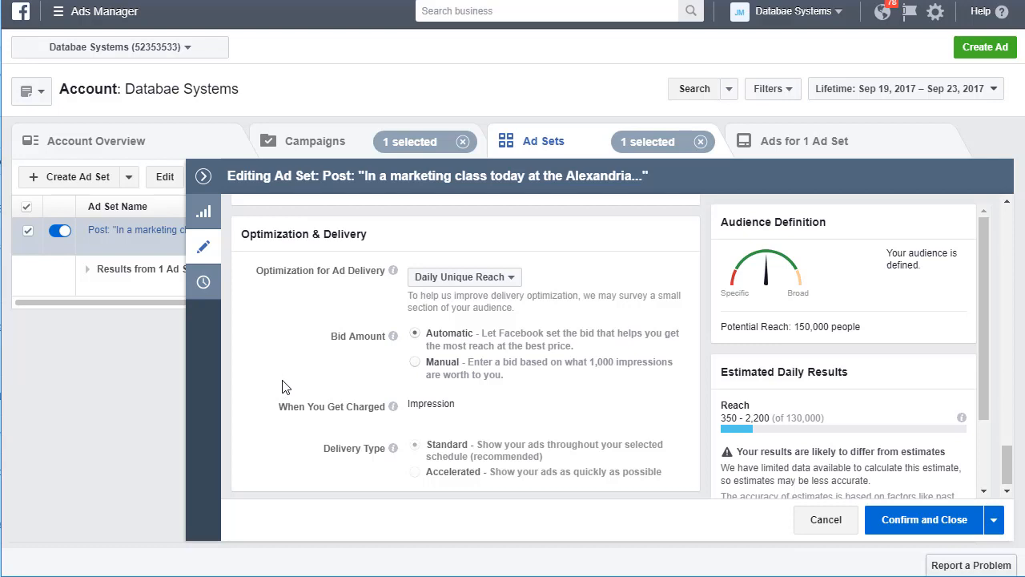
Review the ad set's Facebook, Instagram and Audience Network placements again, along with the mobile device and category exclusion options.
scroll(285, 384, up, 10)
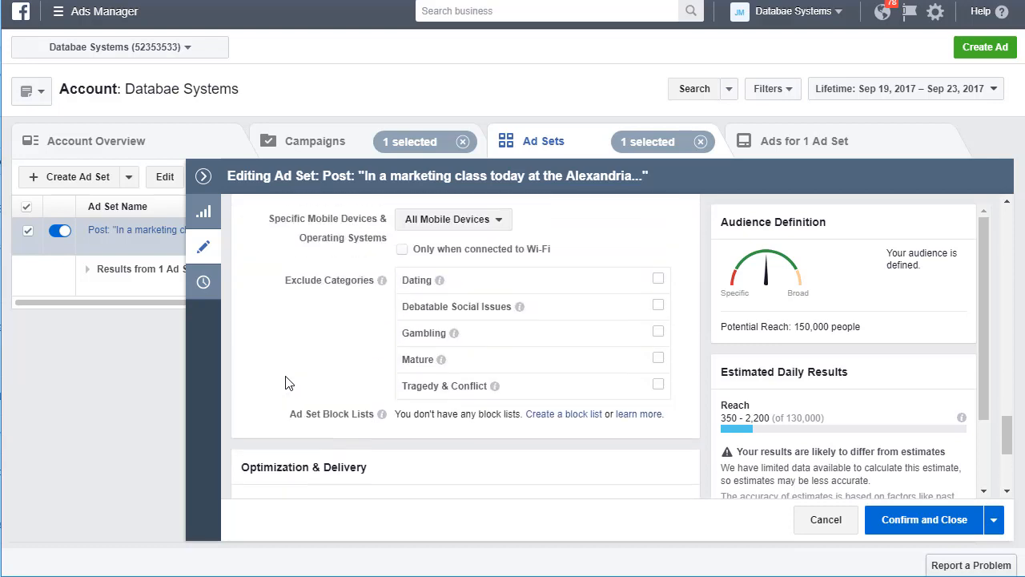
scroll(365, 388, up, 2)
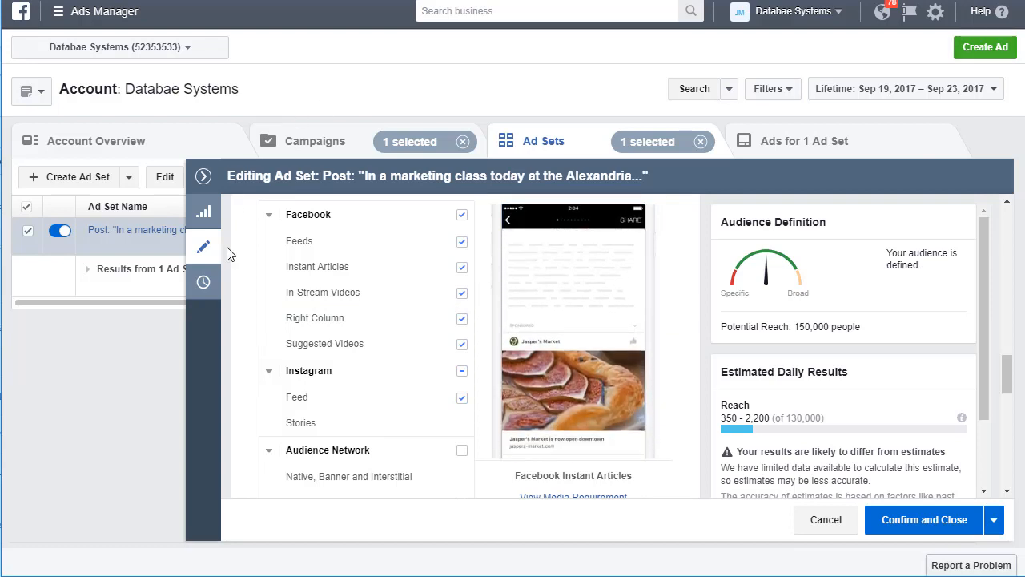
scroll(250, 401, down, 3)
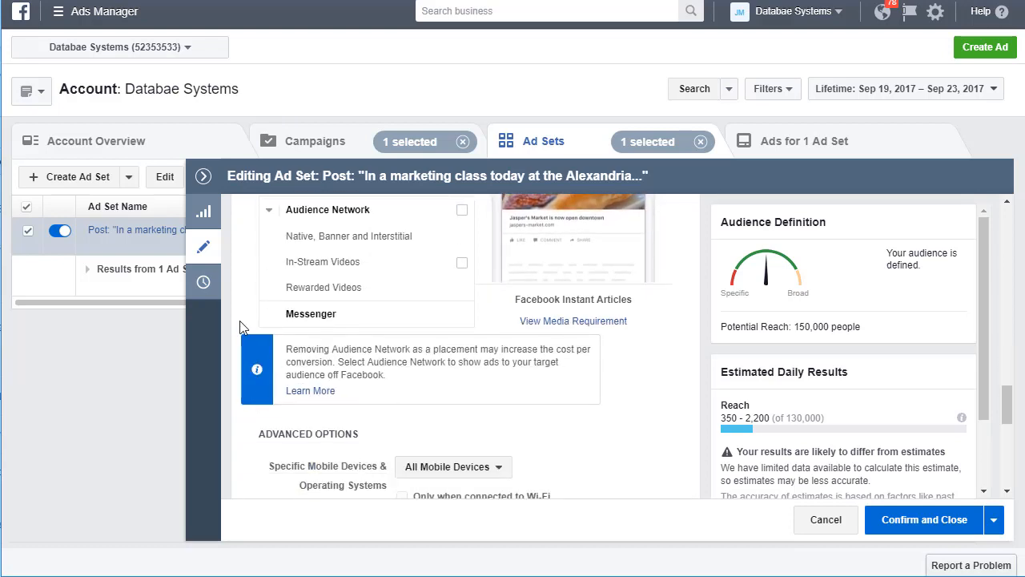
scroll(243, 327, down, 1)
scroll(269, 439, down, 1)
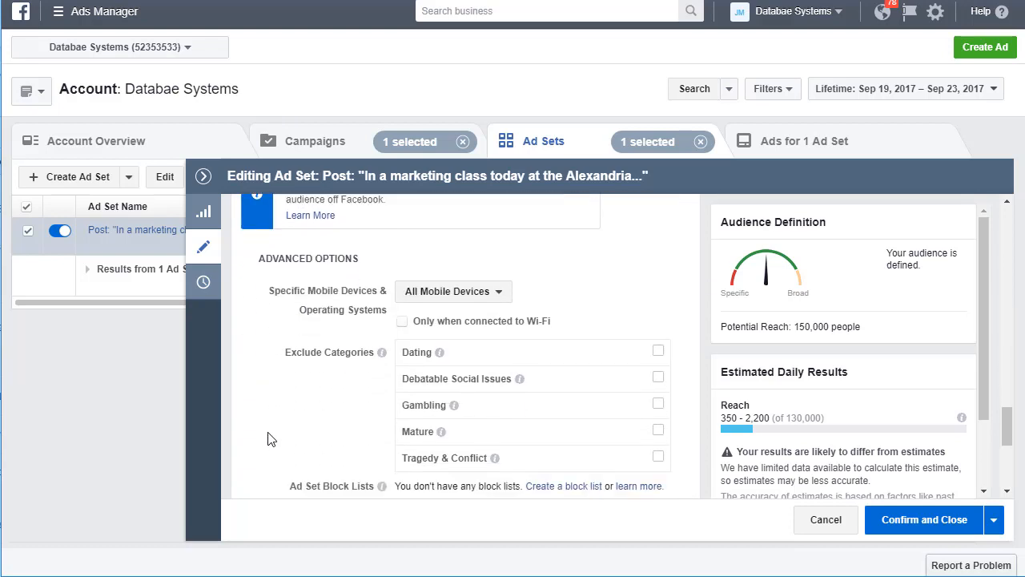
Compare the ad delivery optimization choices in the Optimization & Delivery section, keeping Daily Unique Reach.
scroll(269, 439, down, 3)
click(481, 280)
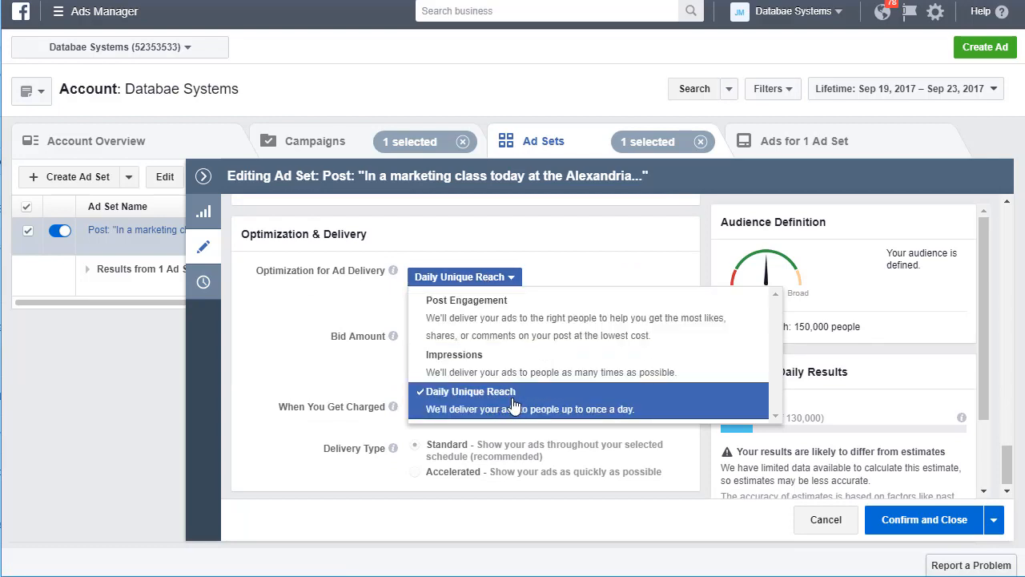
click(596, 255)
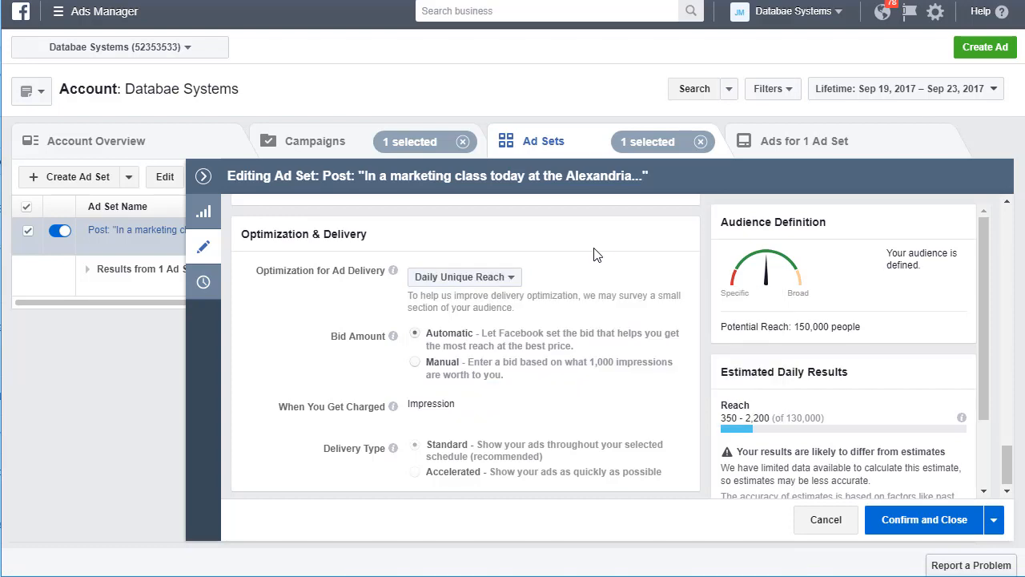
scroll(304, 385, up, 2)
scroll(302, 386, up, 2)
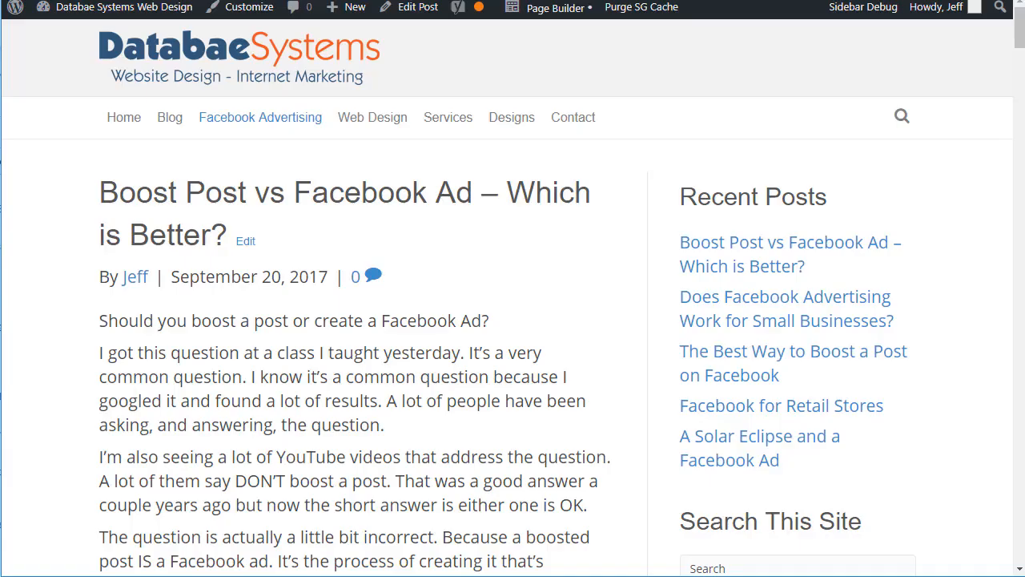
Read the introduction, Boosted Post Options and Objective sections of the blog article "Boost Post vs Facebook Ad – Which is Better?".
scroll(322, 367, down, 3)
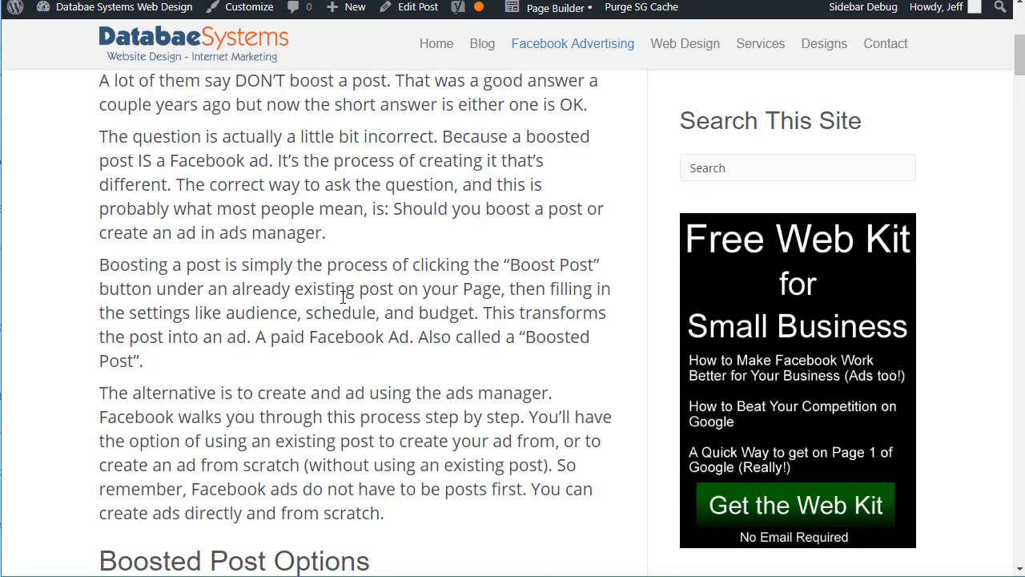
scroll(343, 297, down, 4)
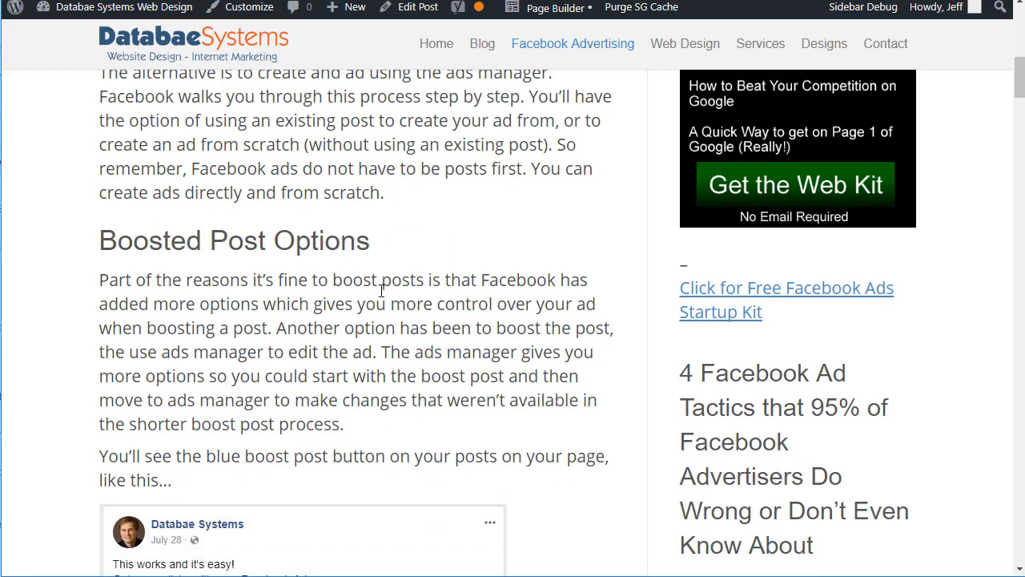
scroll(406, 356, down, 4)
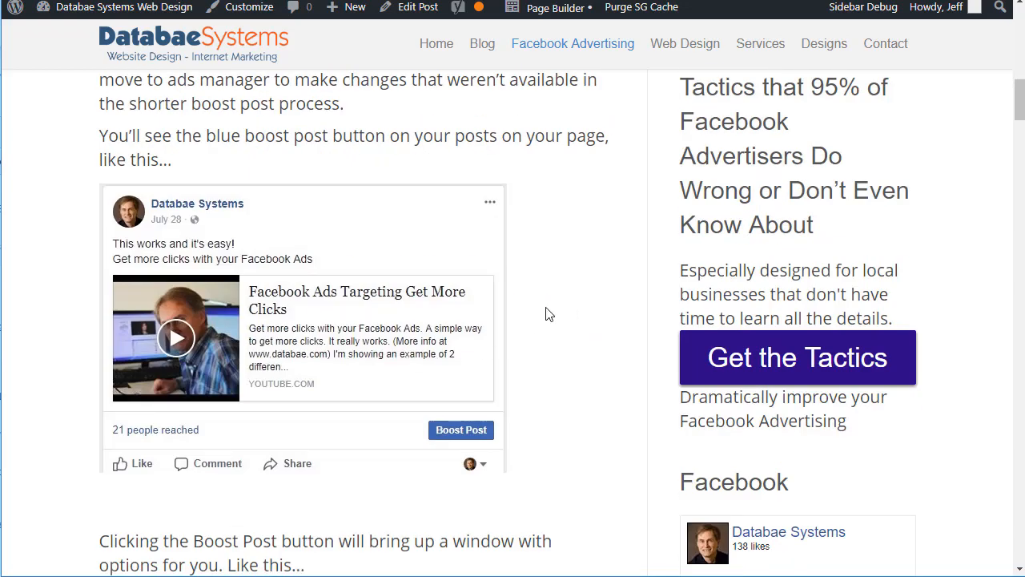
scroll(546, 314, down, 5)
scroll(545, 314, down, 4)
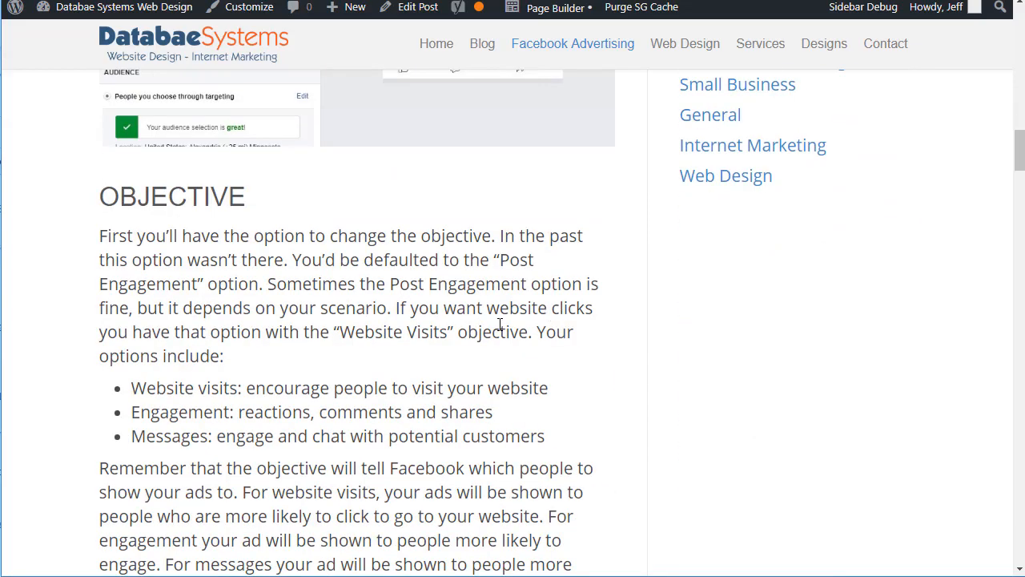
scroll(500, 323, down, 3)
scroll(500, 324, up, 18)
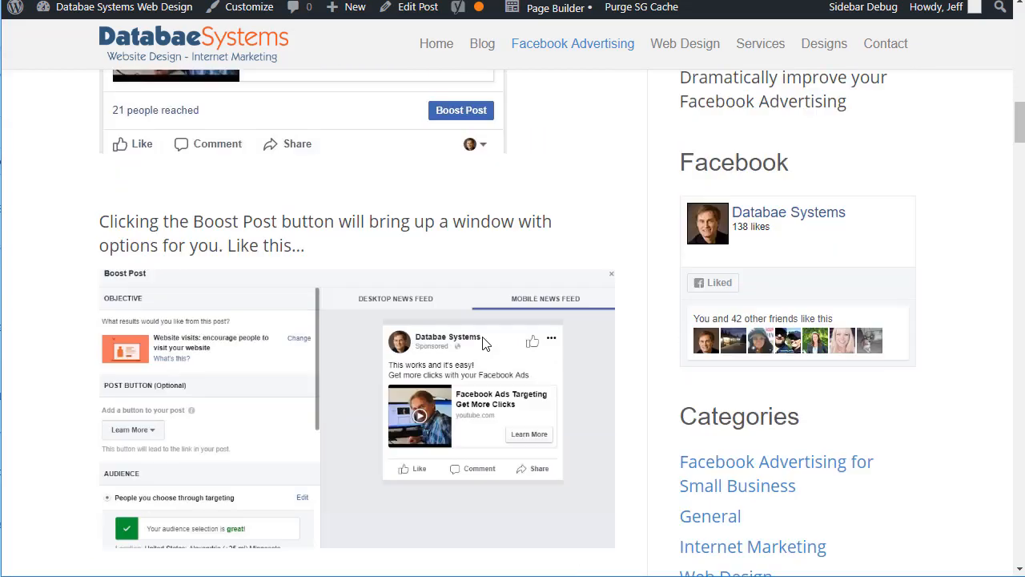
scroll(477, 339, down, 2)
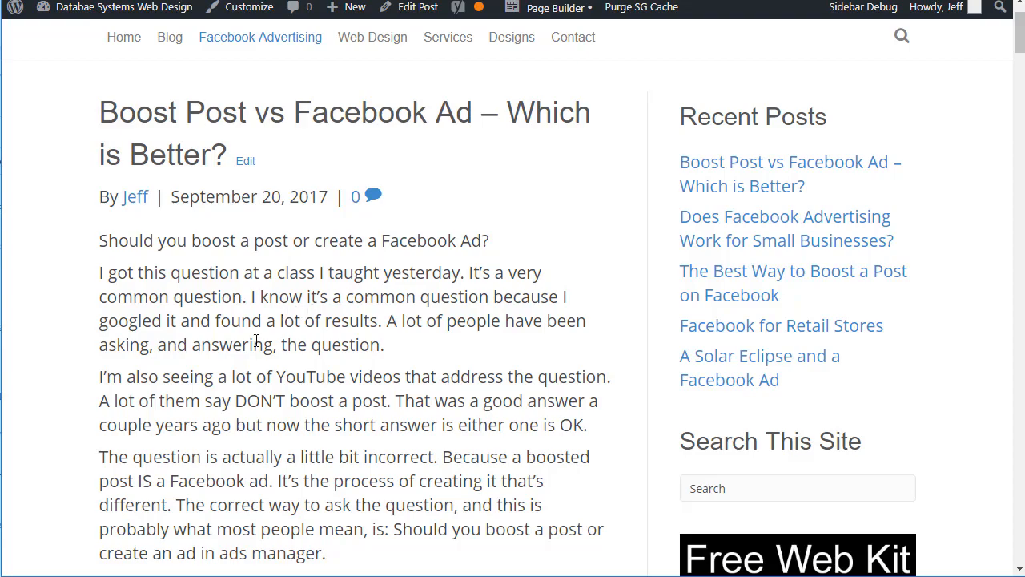
Skim the rest of the article and find the section "Is a Facebook Ad better than a Boosted Post?".
scroll(256, 340, down, 20)
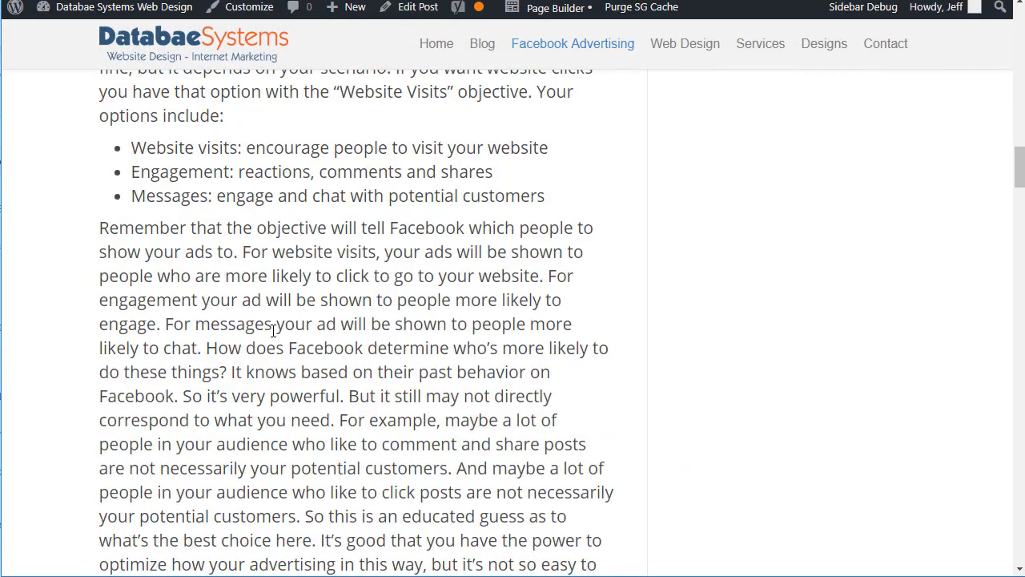
scroll(311, 311, down, 20)
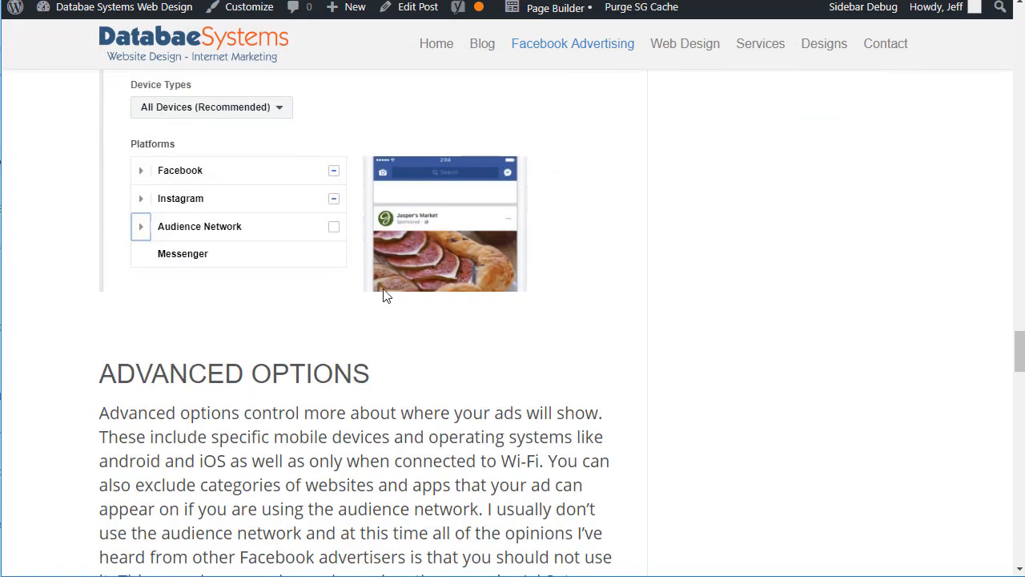
scroll(659, 288, down, 20)
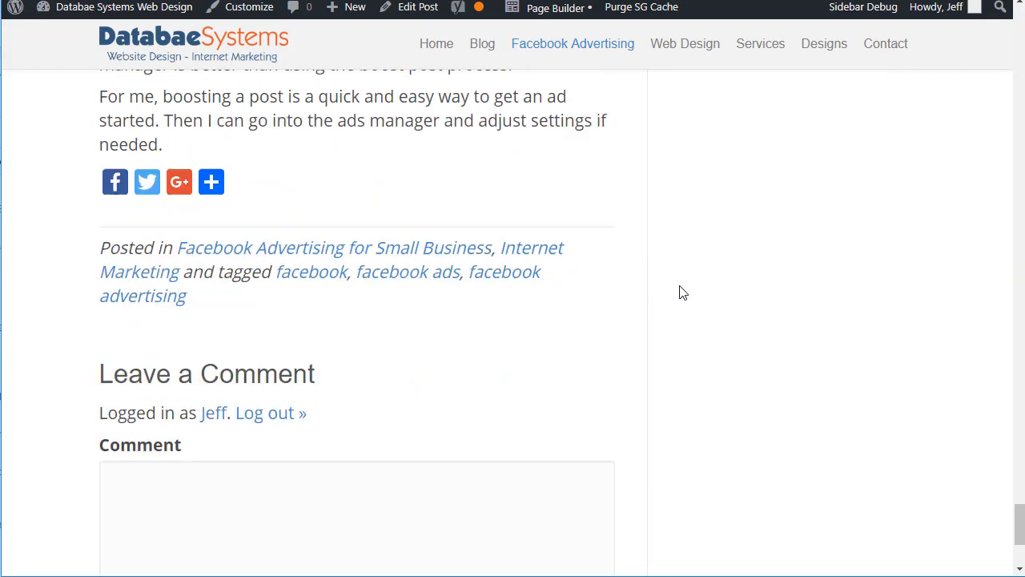
scroll(680, 290, up, 7)
scroll(680, 288, up, 2)
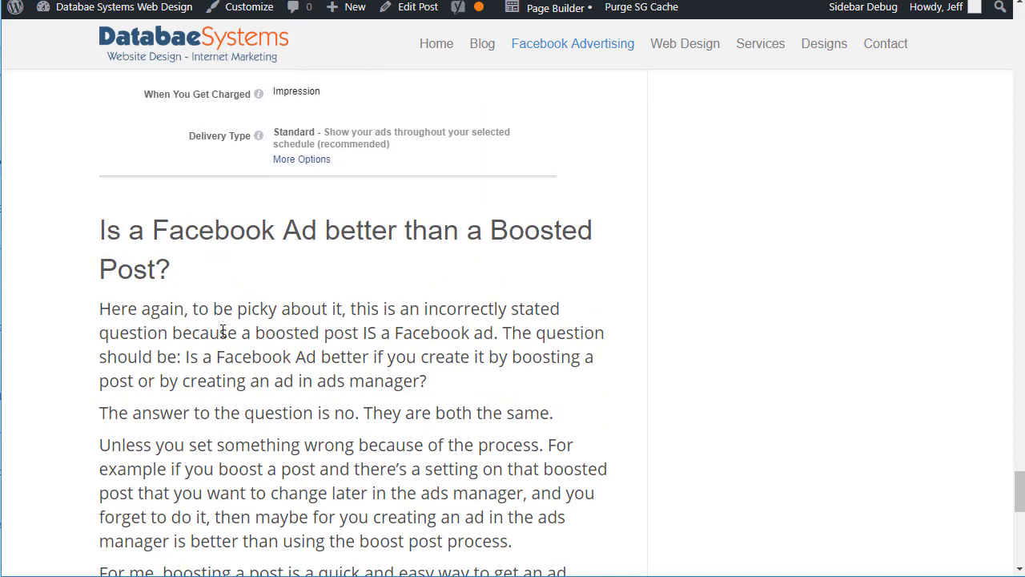
Read the article's closing section comparing boosted posts with ads created in Ads Manager, through to the comment area.
scroll(223, 331, down, 1)
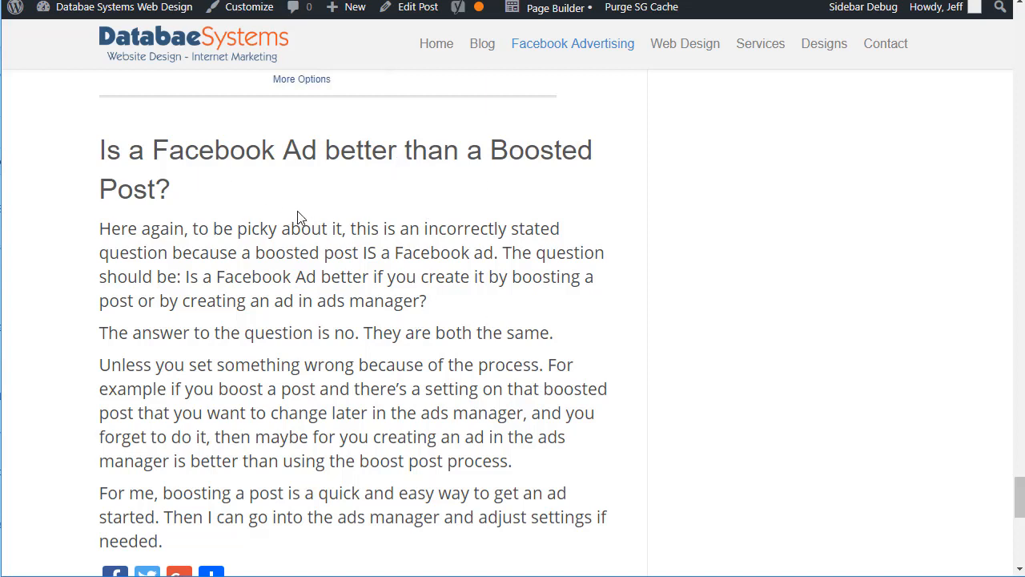
scroll(457, 258, down, 2)
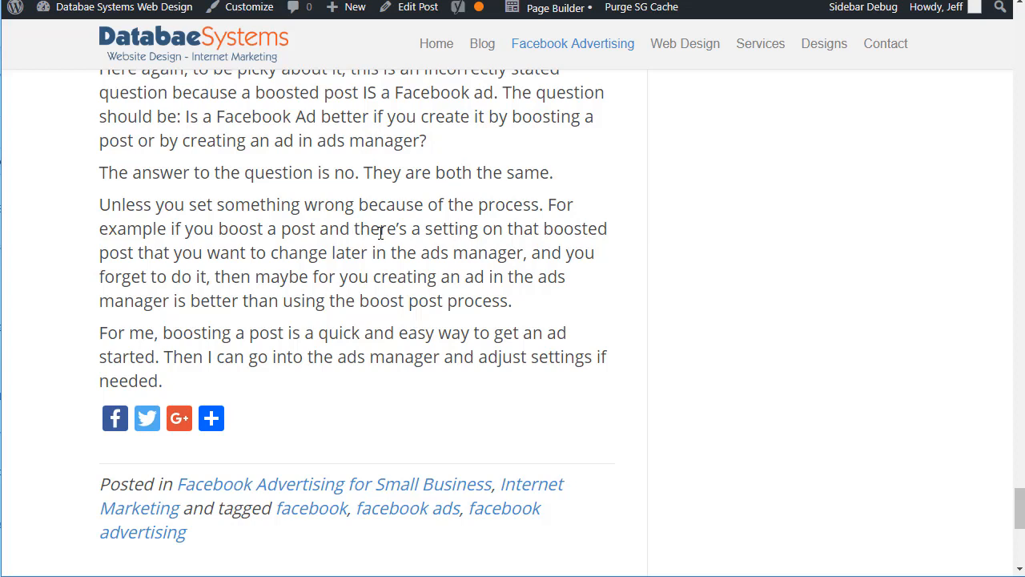
scroll(397, 272, down, 2)
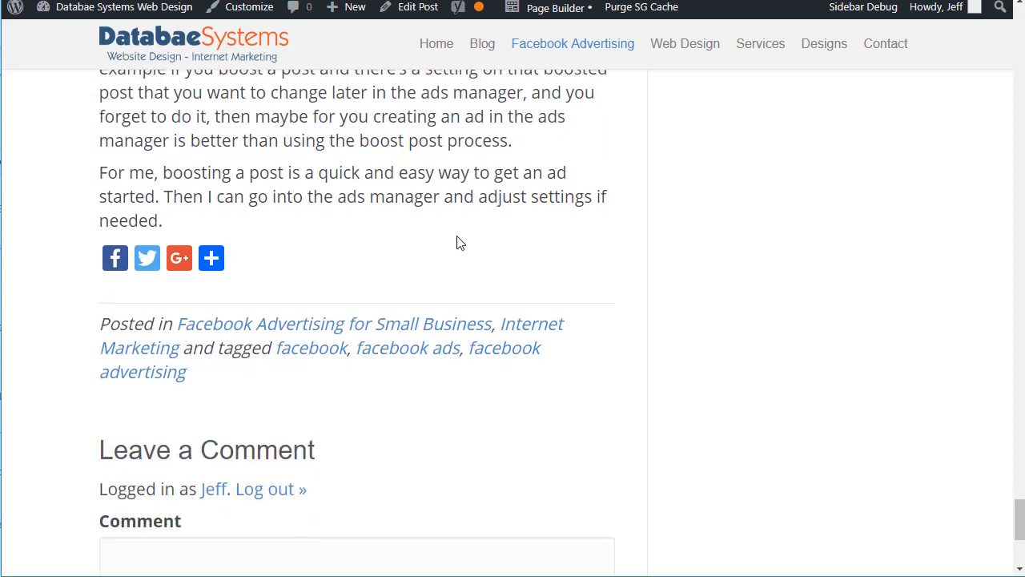
scroll(609, 265, down, 1)
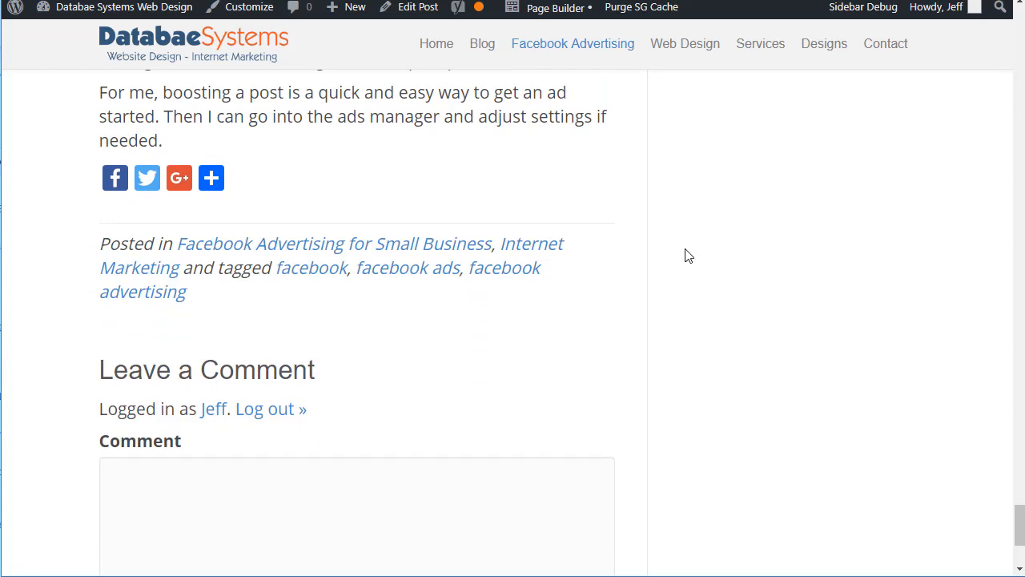
scroll(702, 265, down, 2)
scroll(753, 245, up, 5)
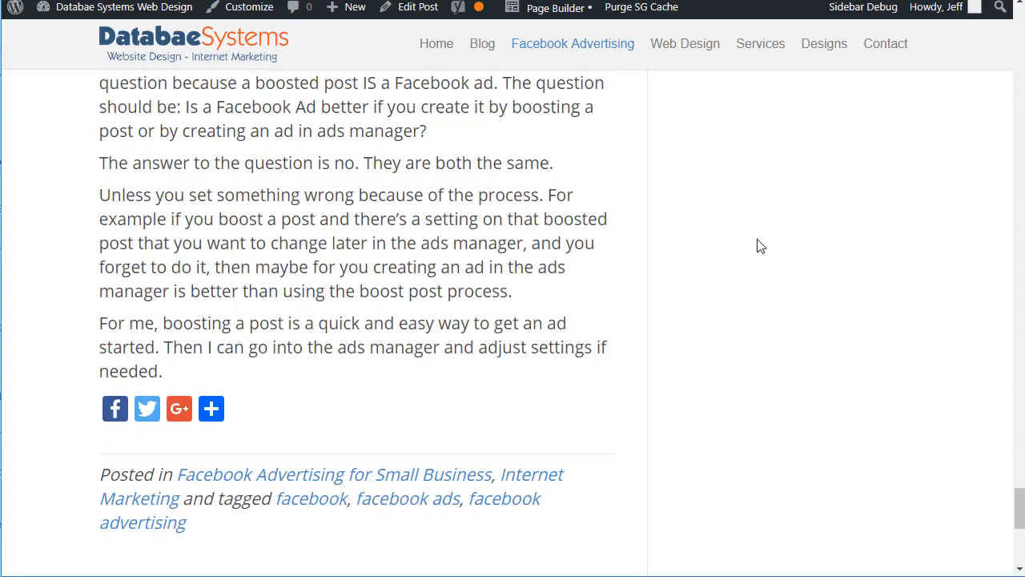